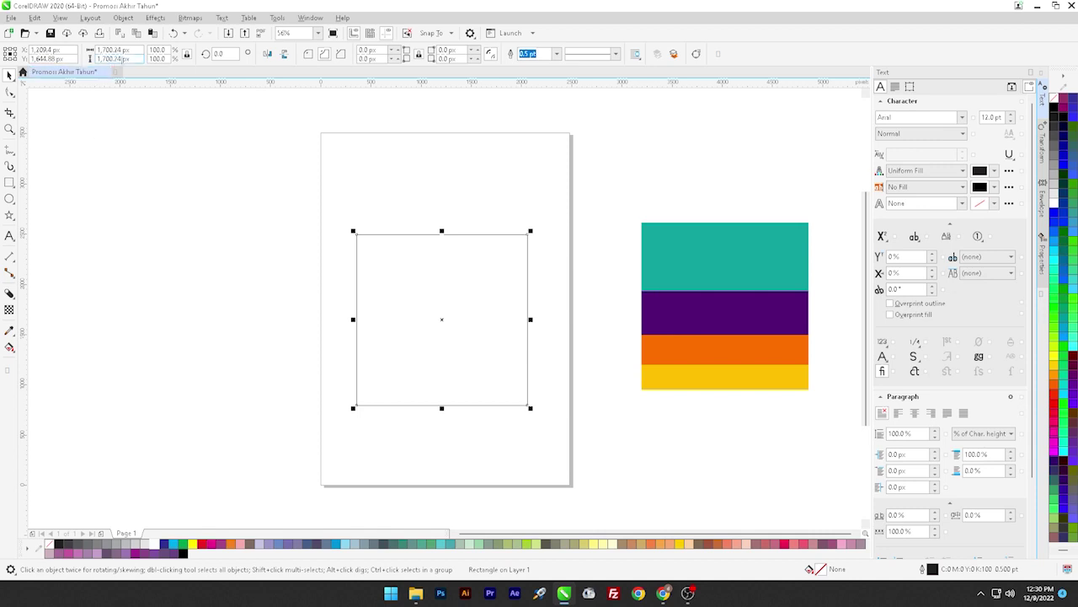
Resize the unfilled square to 4,000 × 4,000 px and shift it slightly upward around the page
drag(135, 51, 75, 52)
text(4000)
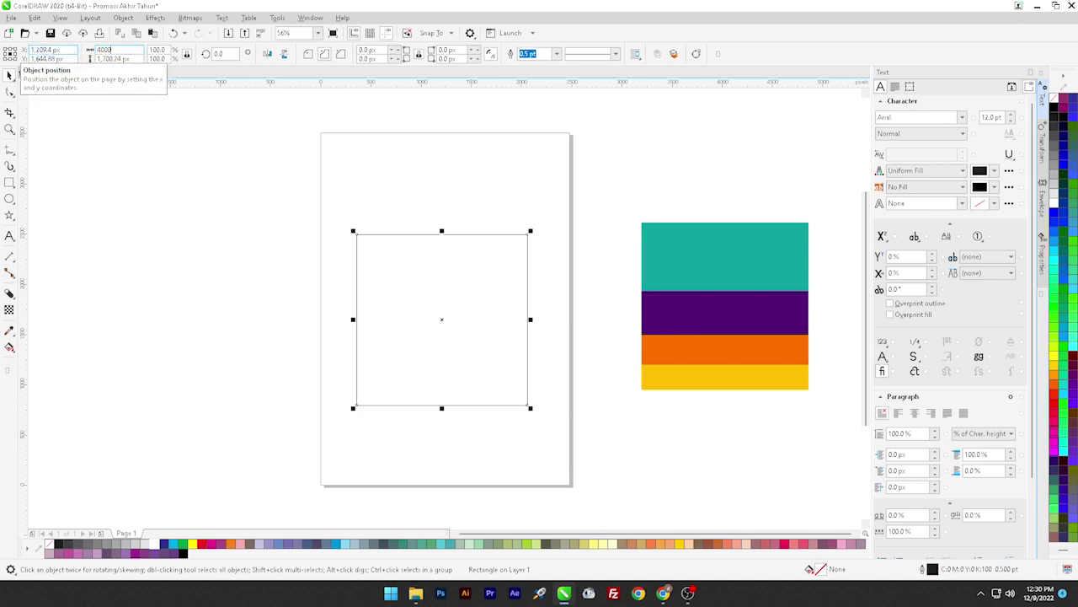
key(Return)
click(158, 207)
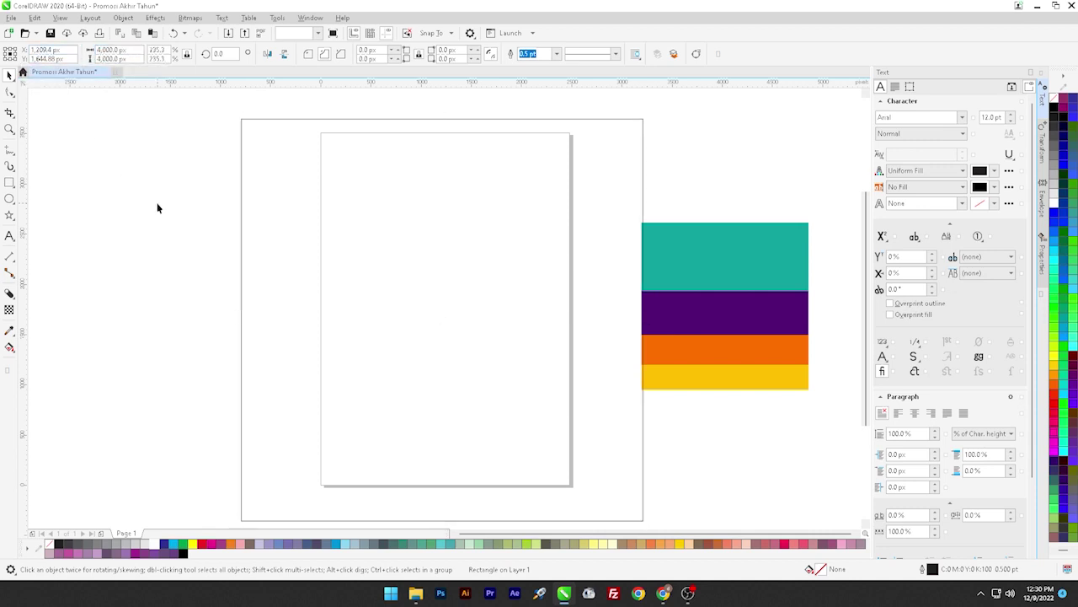
scroll(162, 181, down, 2)
click(244, 215)
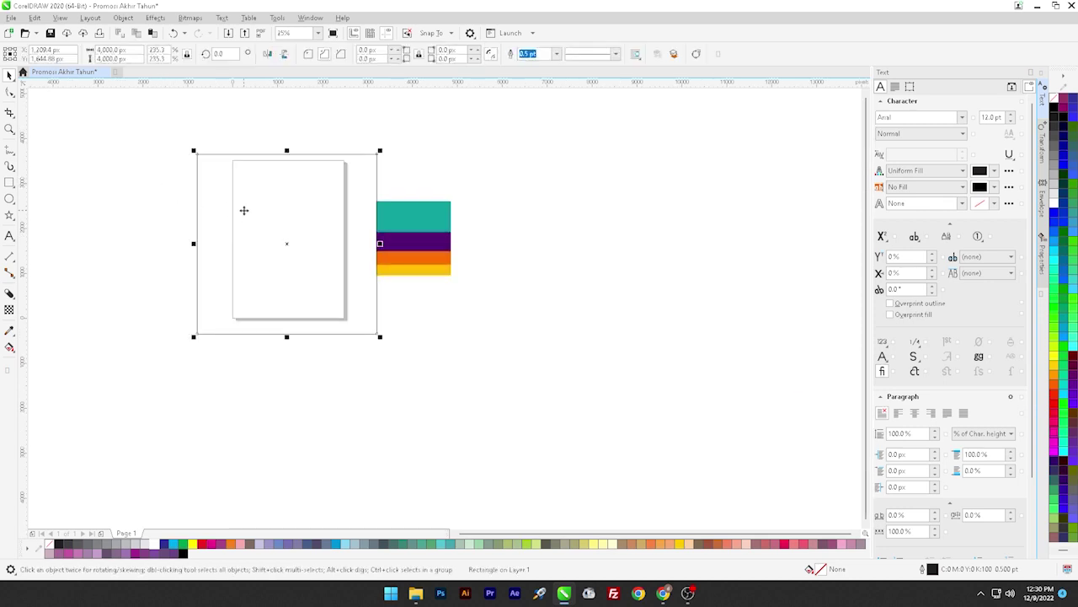
drag(199, 200, 201, 199)
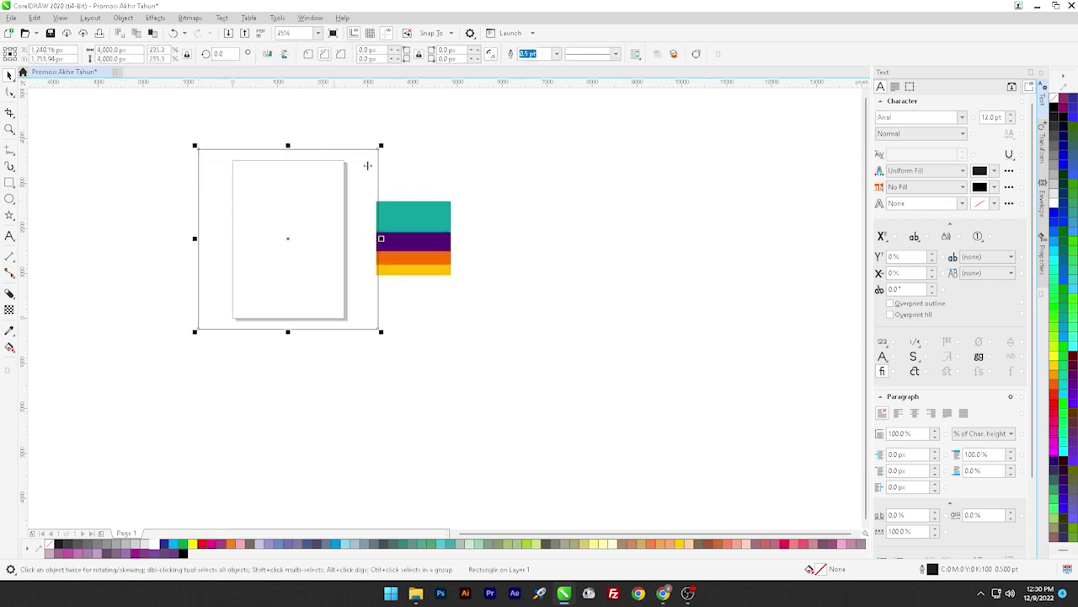
Move the colour palette image away from the square so a clear gap separates them
click(518, 212)
drag(439, 238, 469, 245)
click(443, 308)
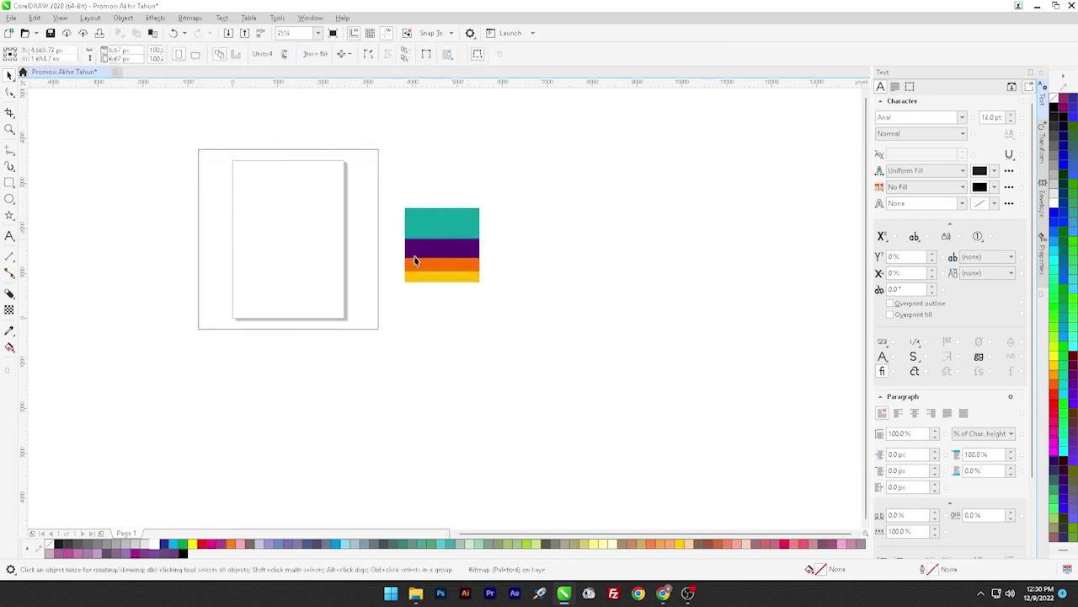
Fill the large square with the yellow sampled from the palette image and remove its outline
click(353, 258)
scroll(337, 247, up, 1)
scroll(258, 242, down, 1)
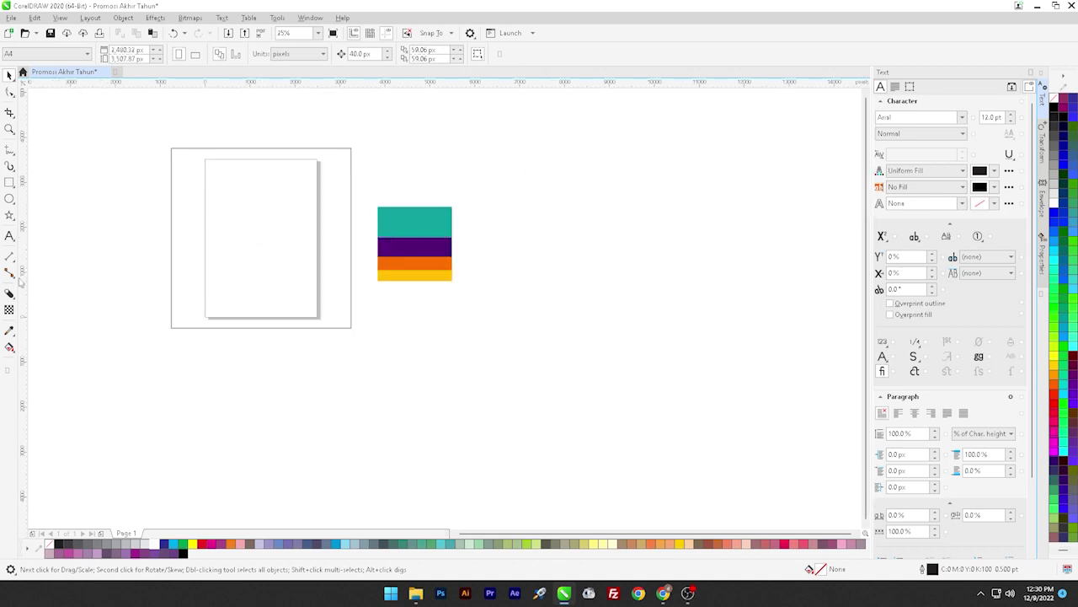
click(9, 331)
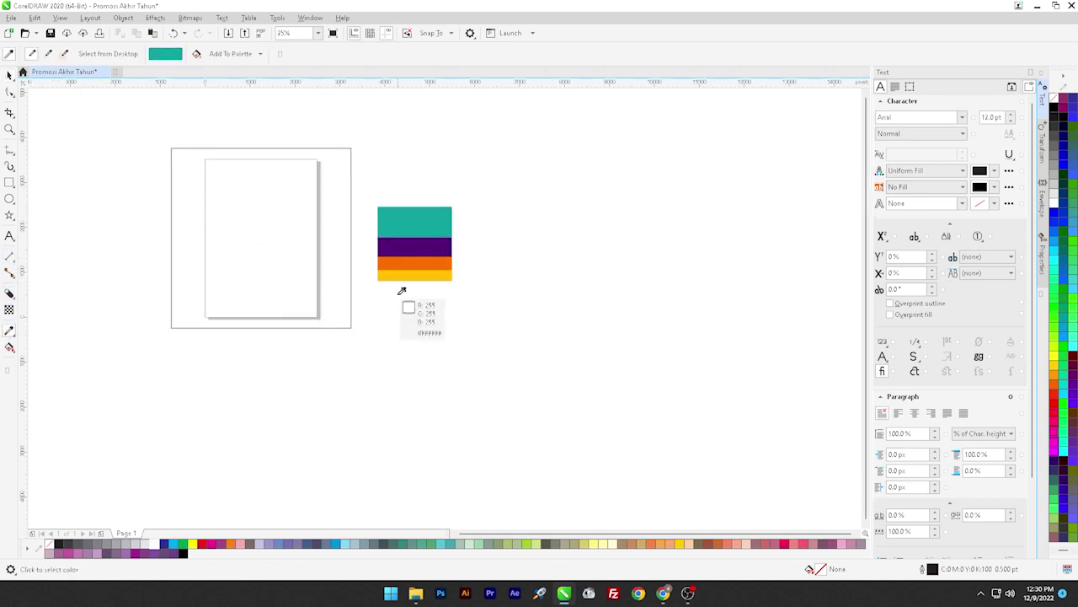
click(413, 276)
click(333, 270)
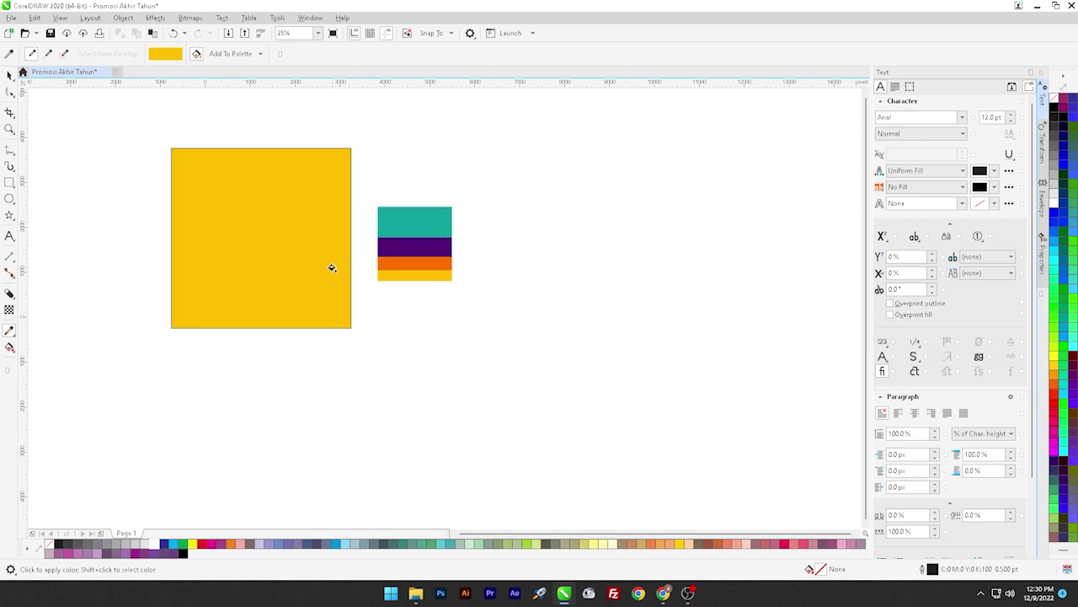
click(10, 74)
click(219, 205)
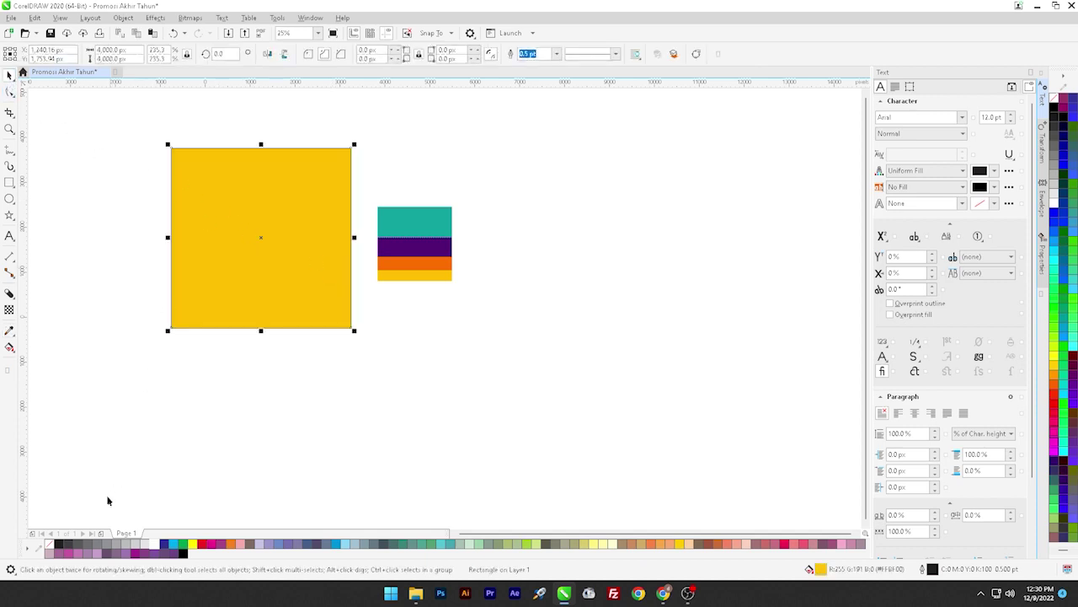
click(154, 475)
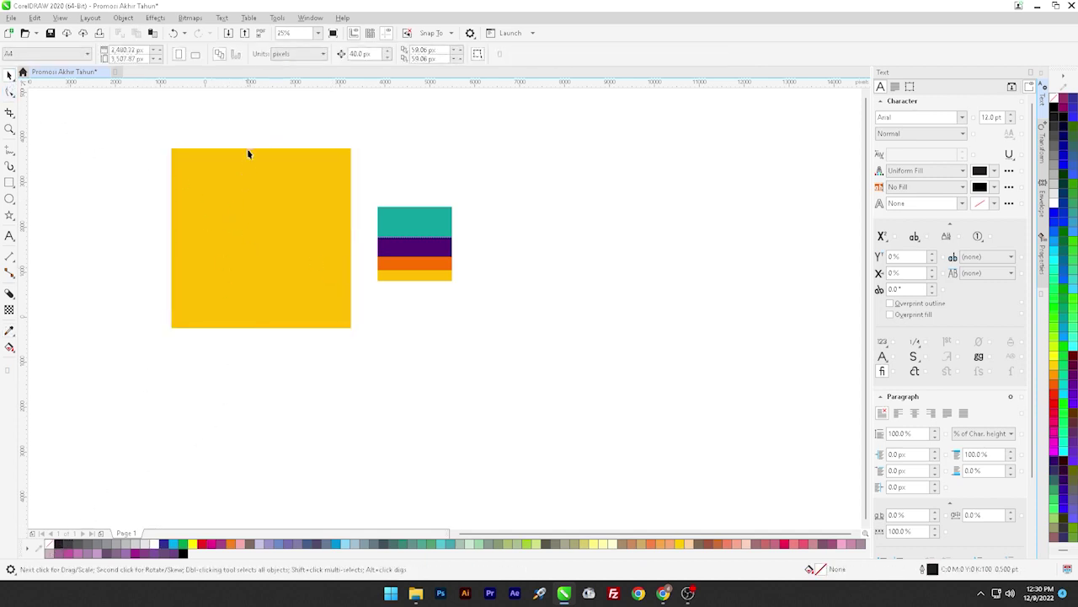
Draw a rectangle about 1,325 × 352 px in the yellow square's upper half and fully round its corners into a pill
scroll(247, 145, up, 2)
scroll(246, 178, up, 1)
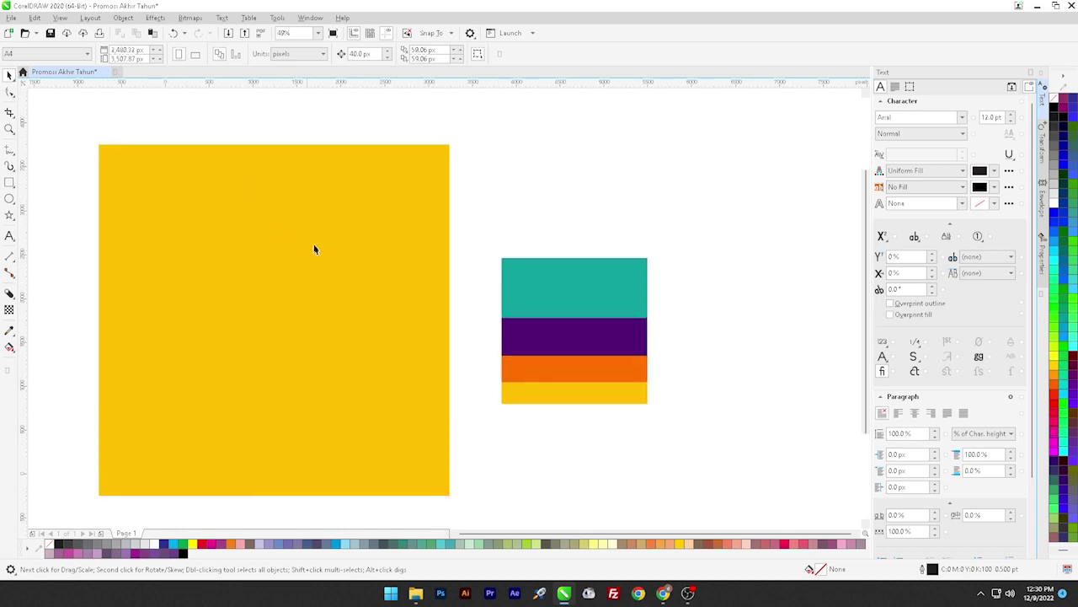
drag(865, 318, 865, 321)
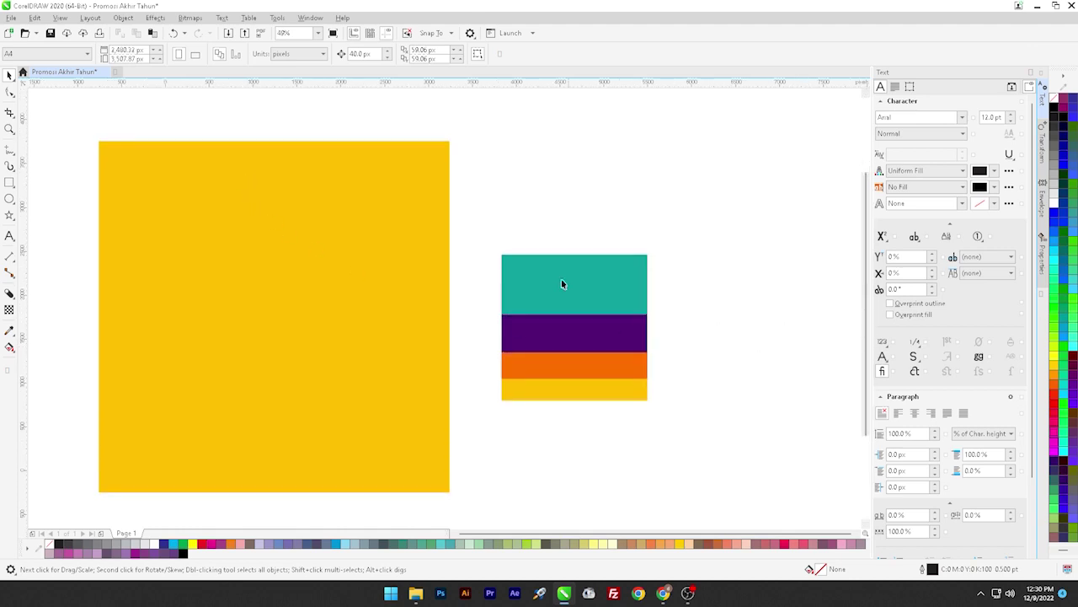
click(10, 183)
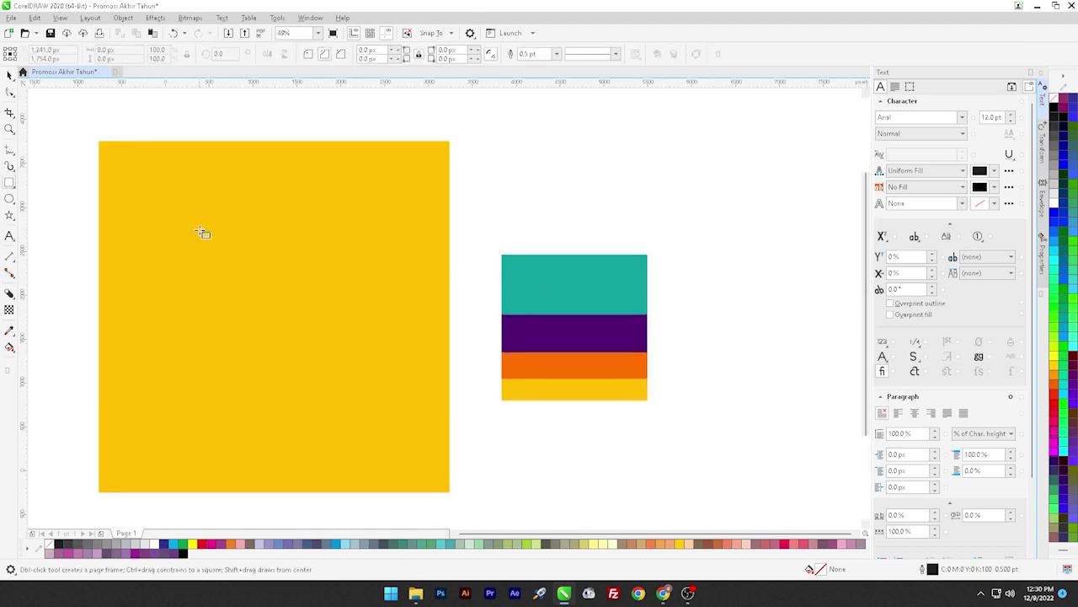
mouse_move(210, 225)
mouse_down()
mouse_move(303, 241)
mouse_move(329, 257)
mouse_up()
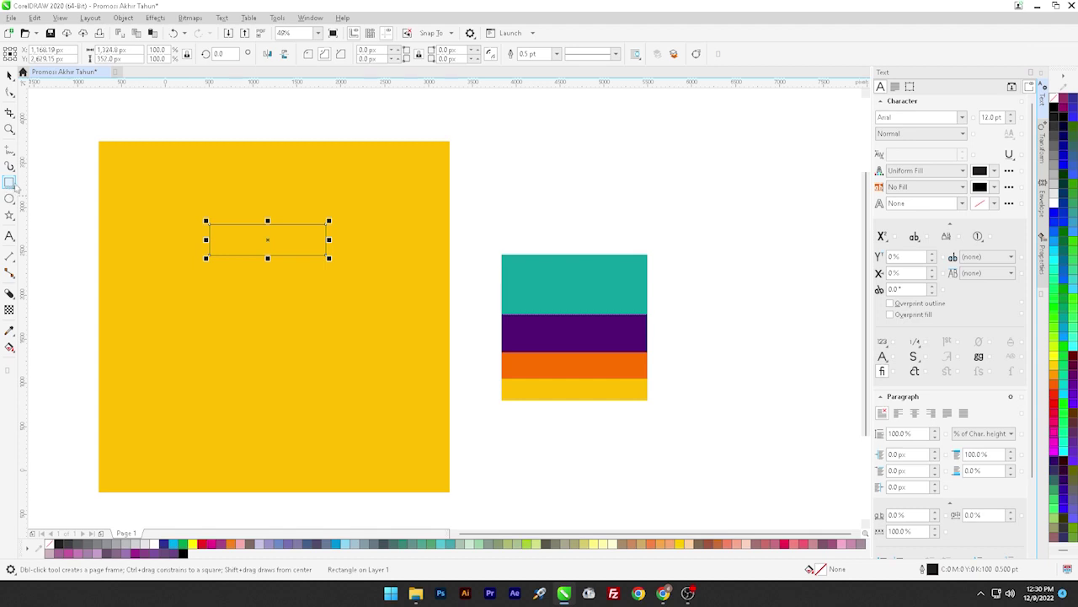
click(10, 93)
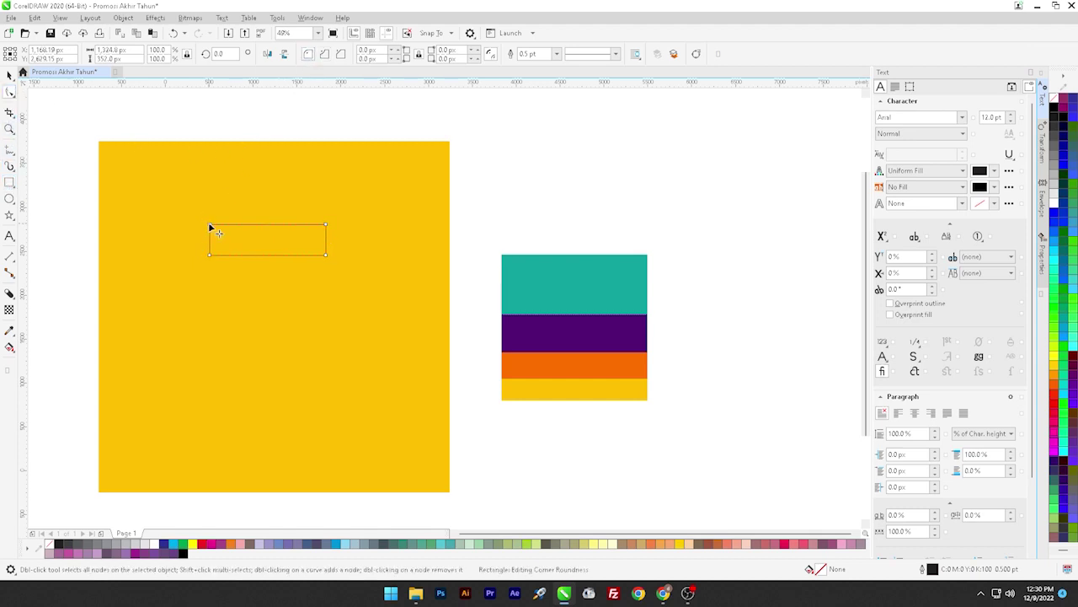
drag(210, 226, 239, 239)
Fill the pill shape with the purple sampled from the palette image and remove its outline
click(9, 330)
click(549, 337)
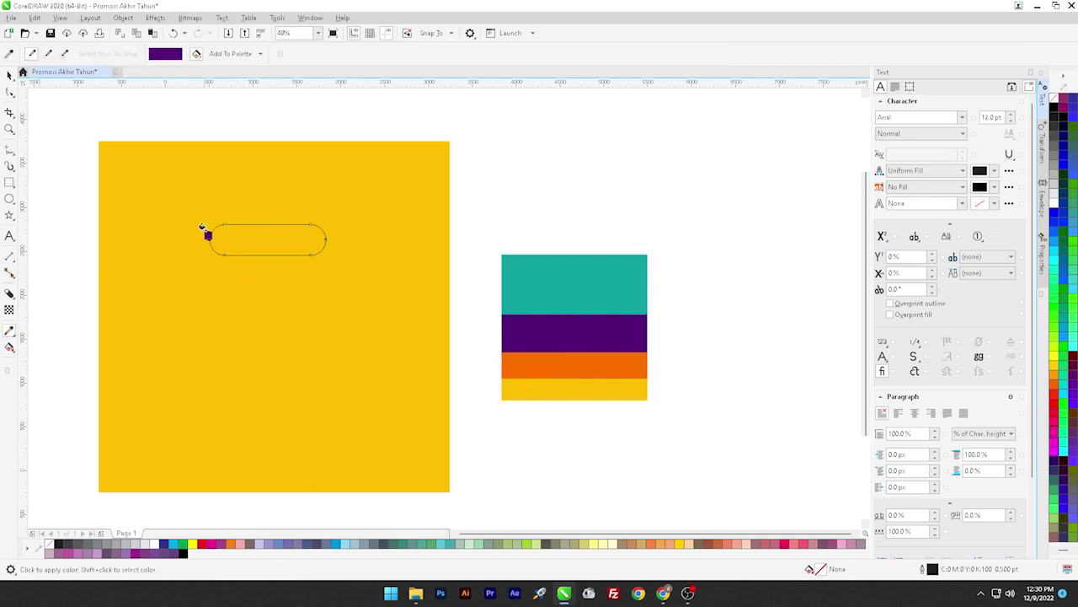
click(238, 239)
click(9, 75)
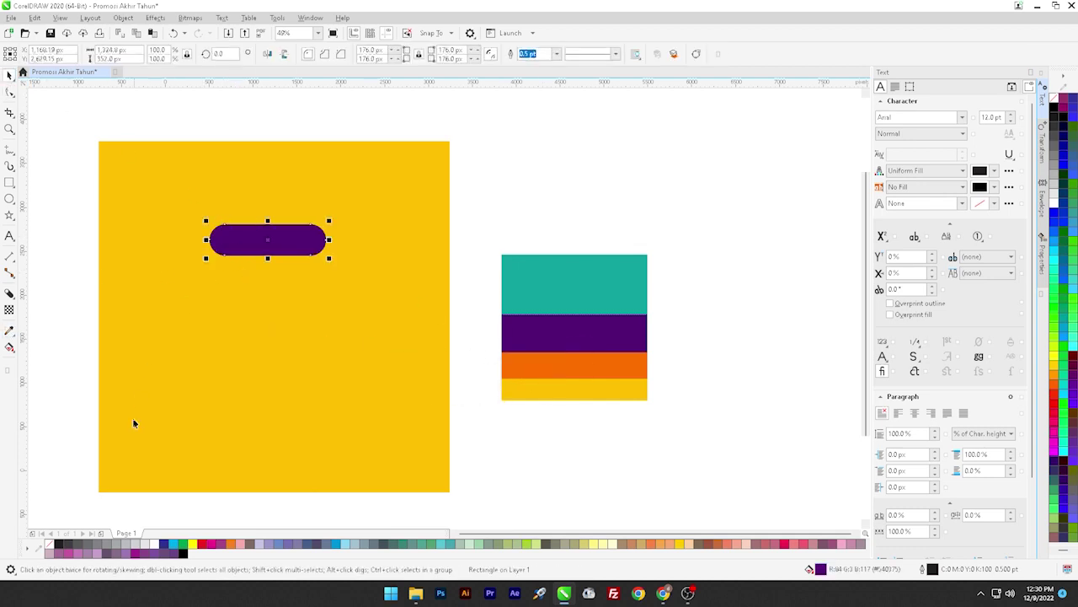
click(56, 247)
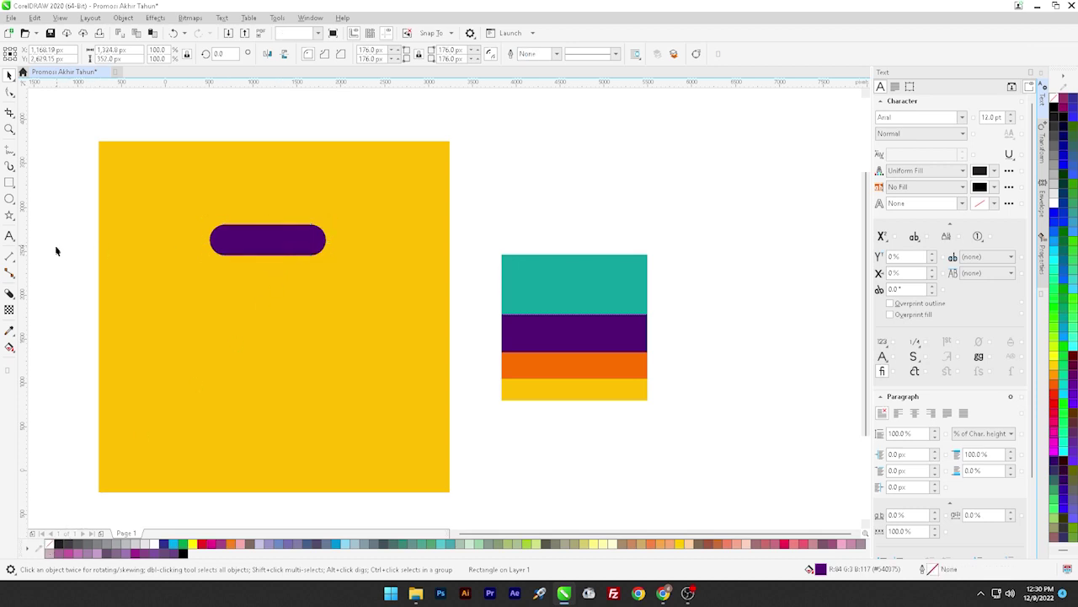
Add the text "SHOP NOW" on the purple pill and enlarge it to about 36.8 pt
key(F8)
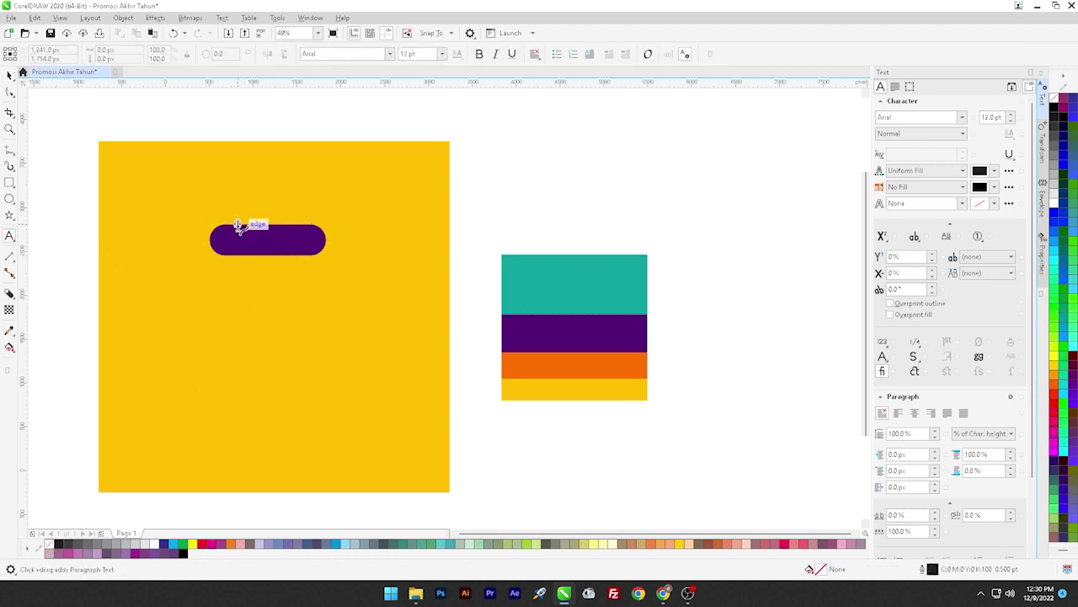
click(230, 238)
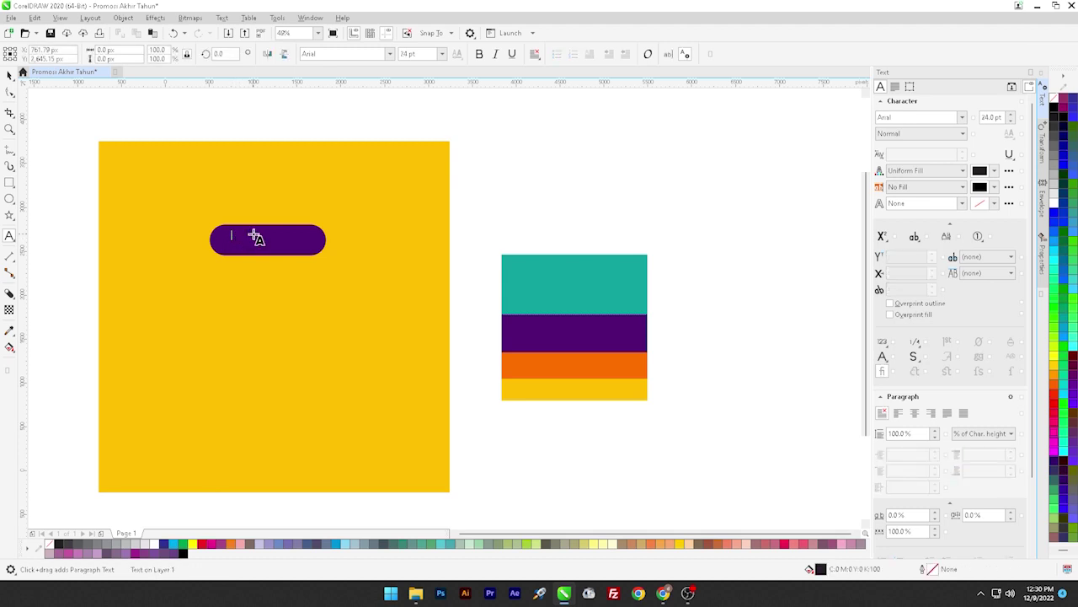
text(P)
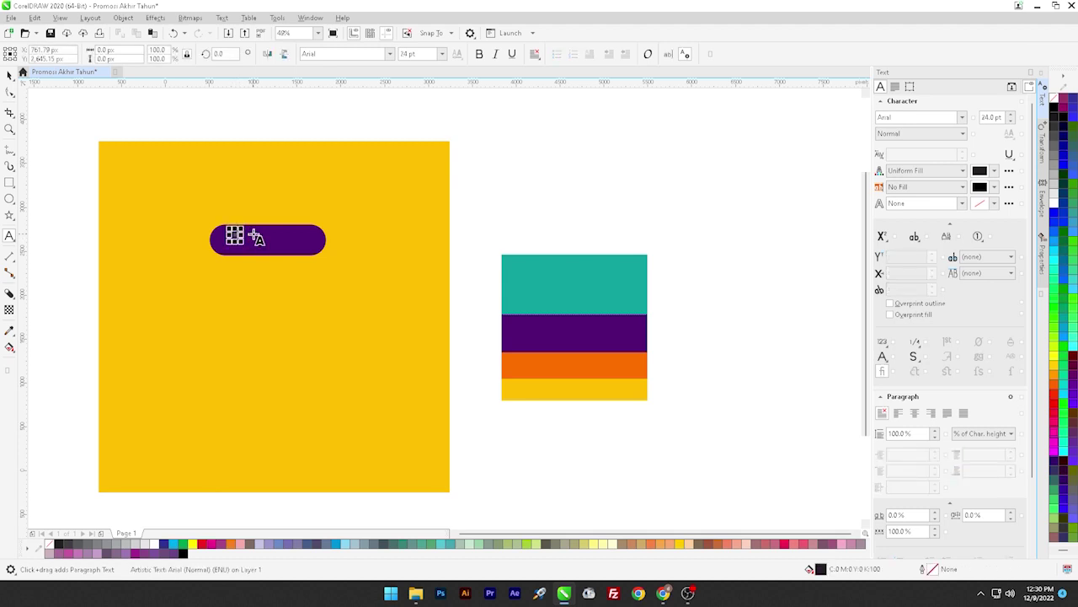
text(RO)
click(9, 75)
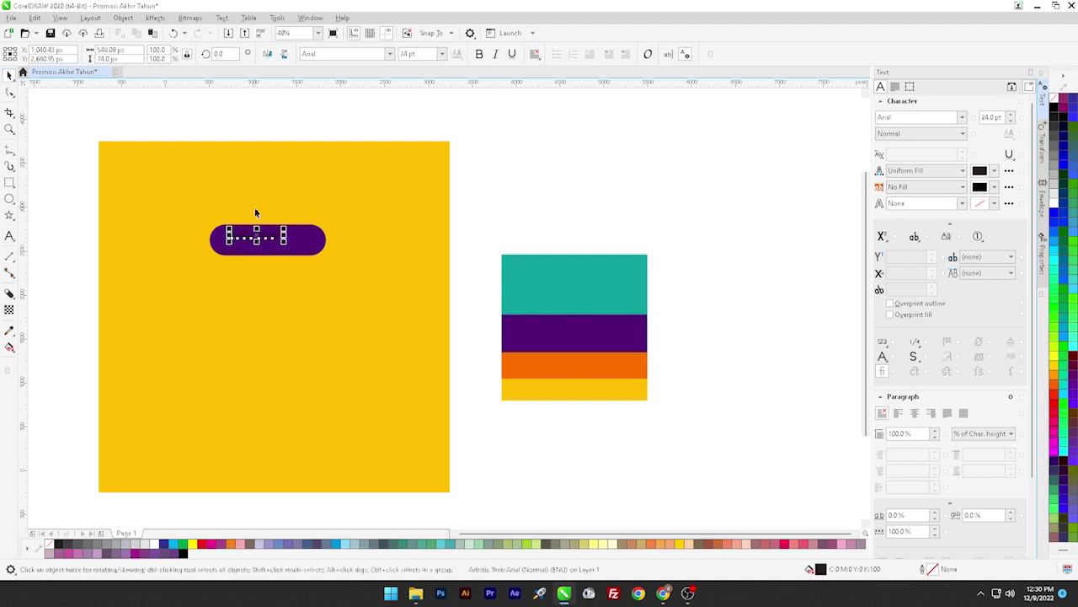
drag(283, 239, 309, 250)
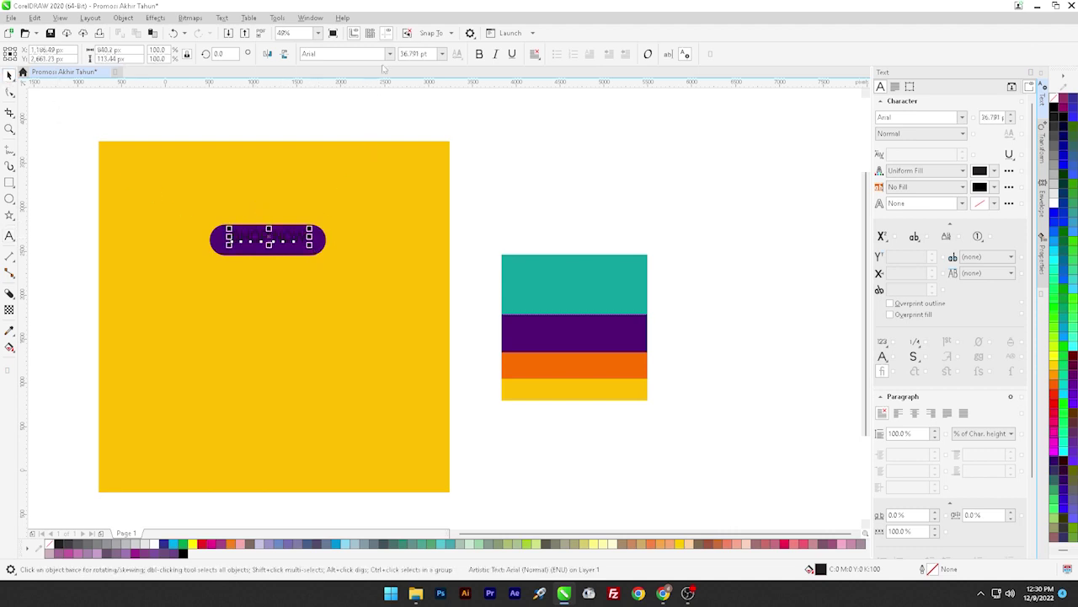
Set the SHOP NOW text in the Asap font with bold style
click(388, 55)
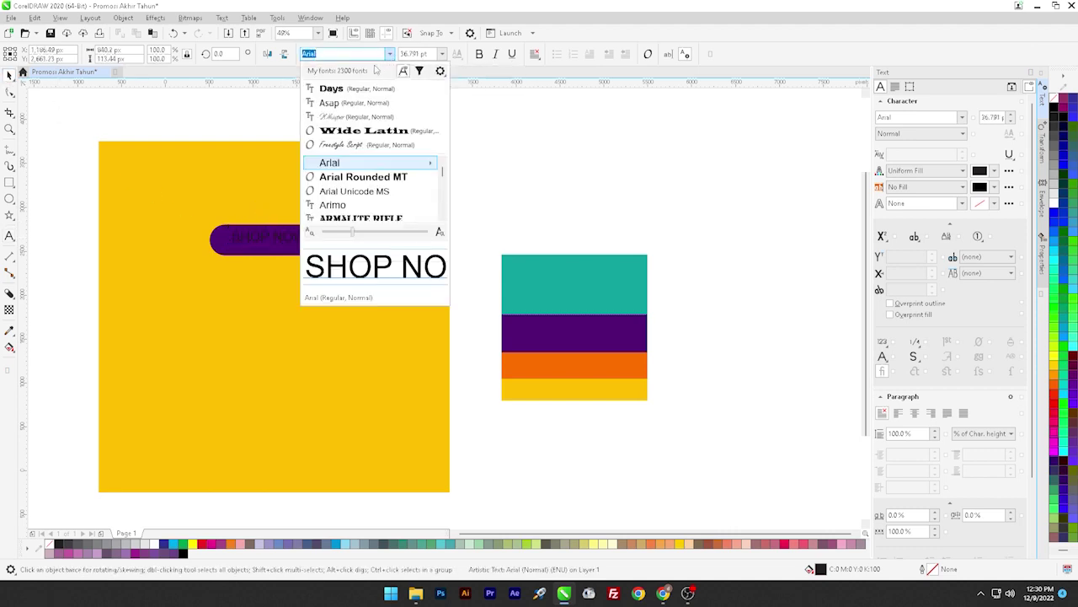
click(360, 103)
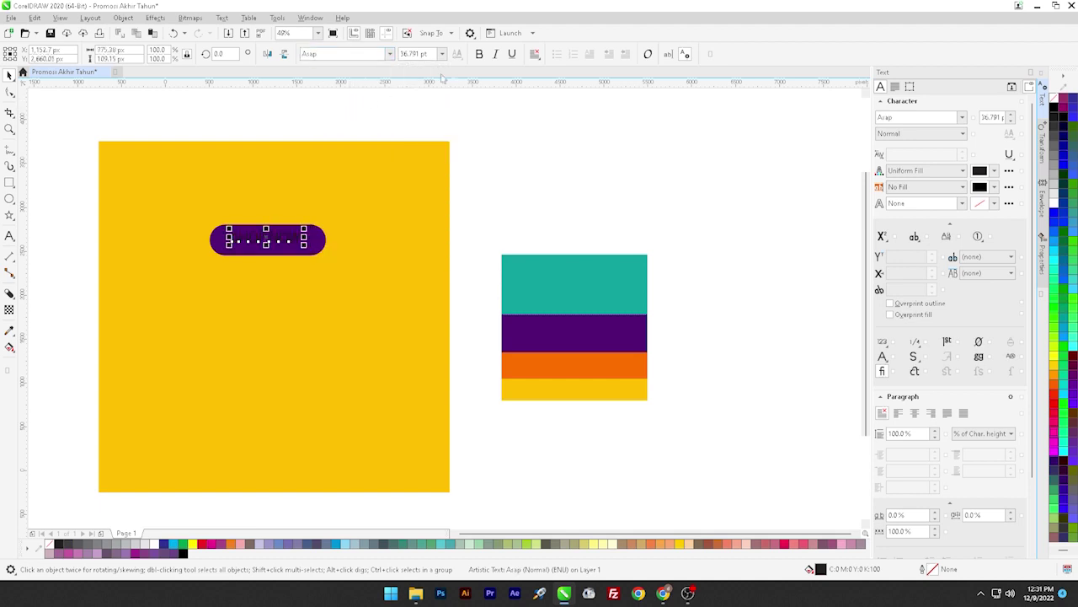
click(478, 55)
Colour the SHOP NOW text with the yellow sampled from the palette image
click(9, 331)
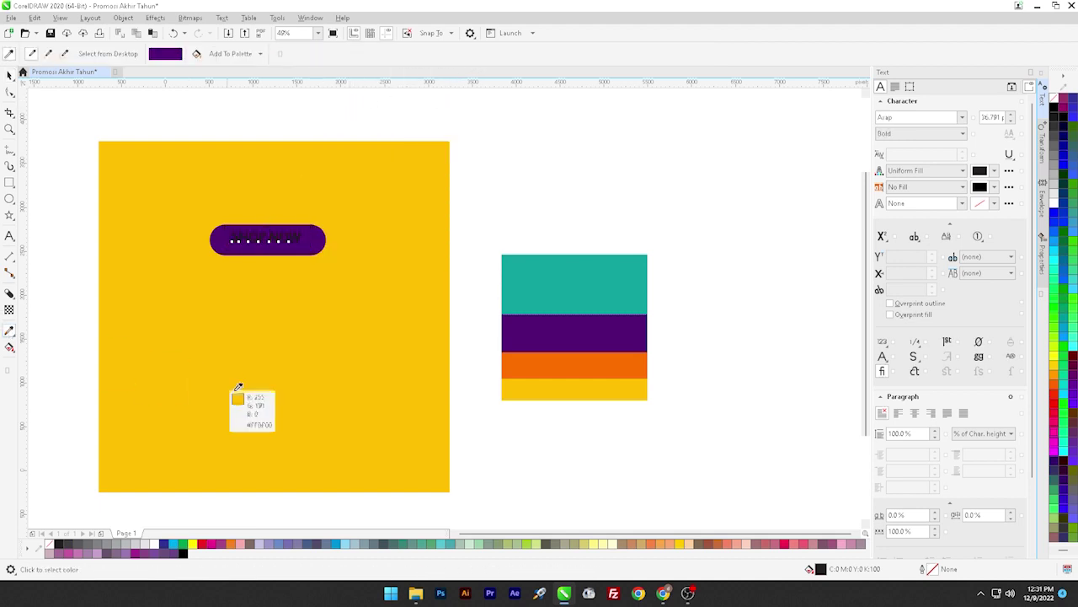
click(550, 386)
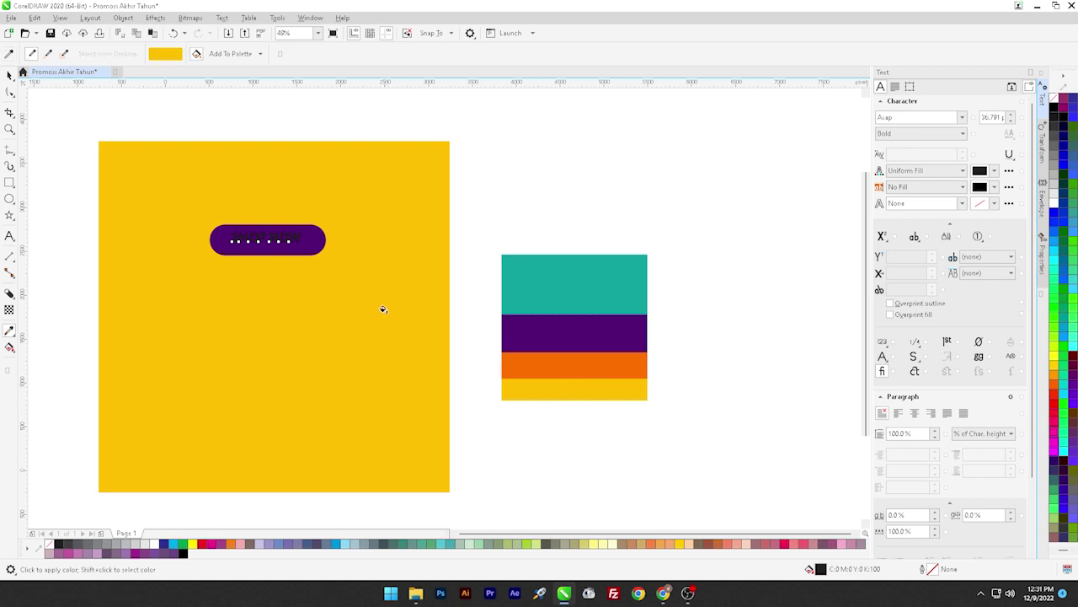
click(271, 239)
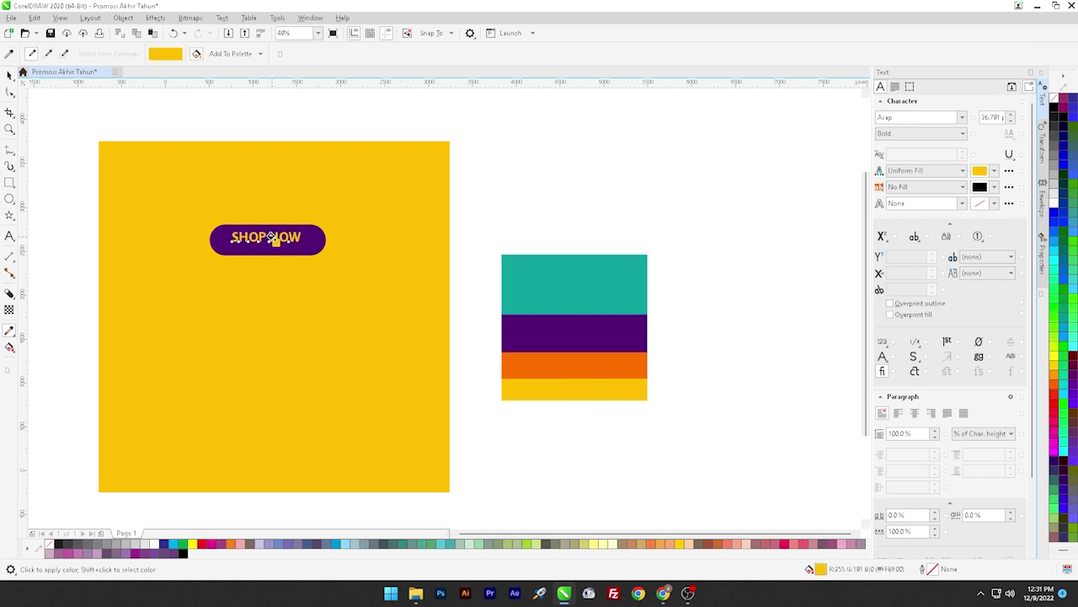
click(9, 74)
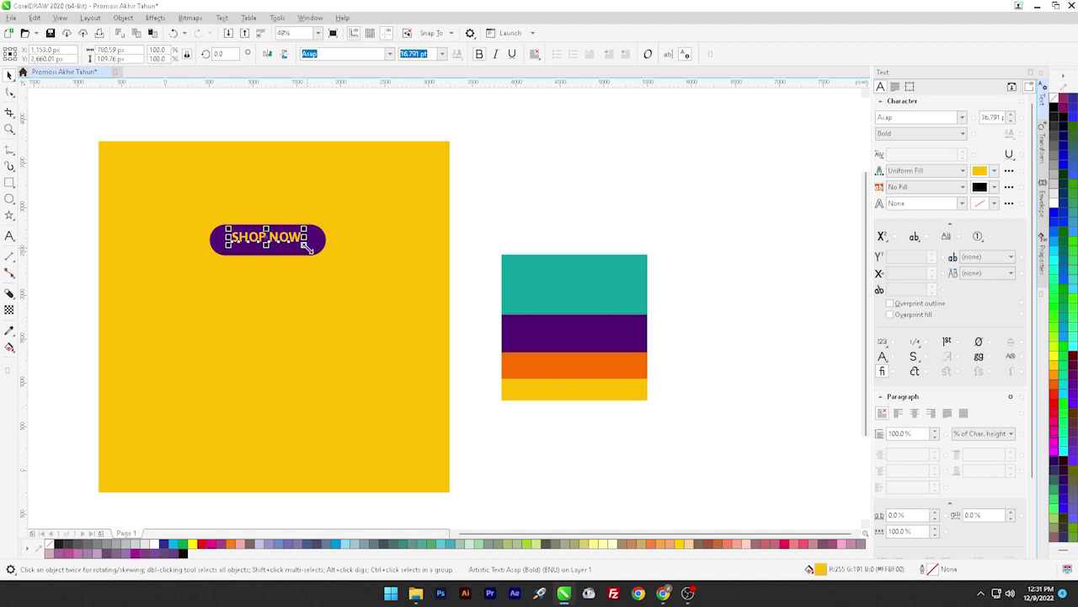
Enlarge the SHOP NOW text and centre it on the purple pill
drag(308, 245, 337, 237)
shift+click(302, 250)
click(332, 262)
click(308, 249)
scroll(309, 240, up, 1)
scroll(337, 237, down, 2)
key(Escape)
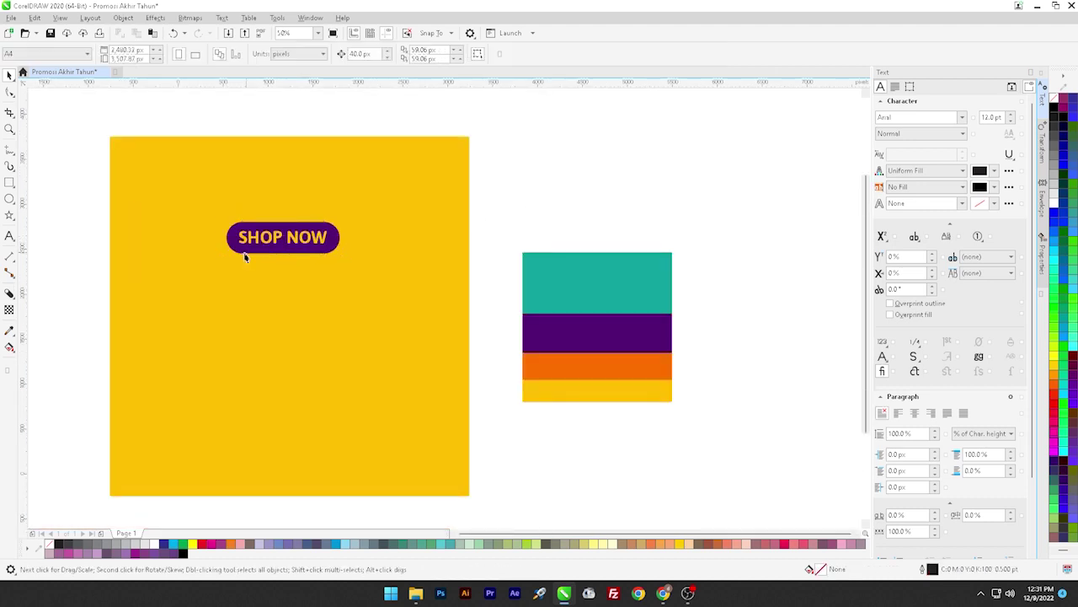
Add a three-line text reading "Year End", "MEGA" and "SALE" below the SHOP NOW button
click(9, 236)
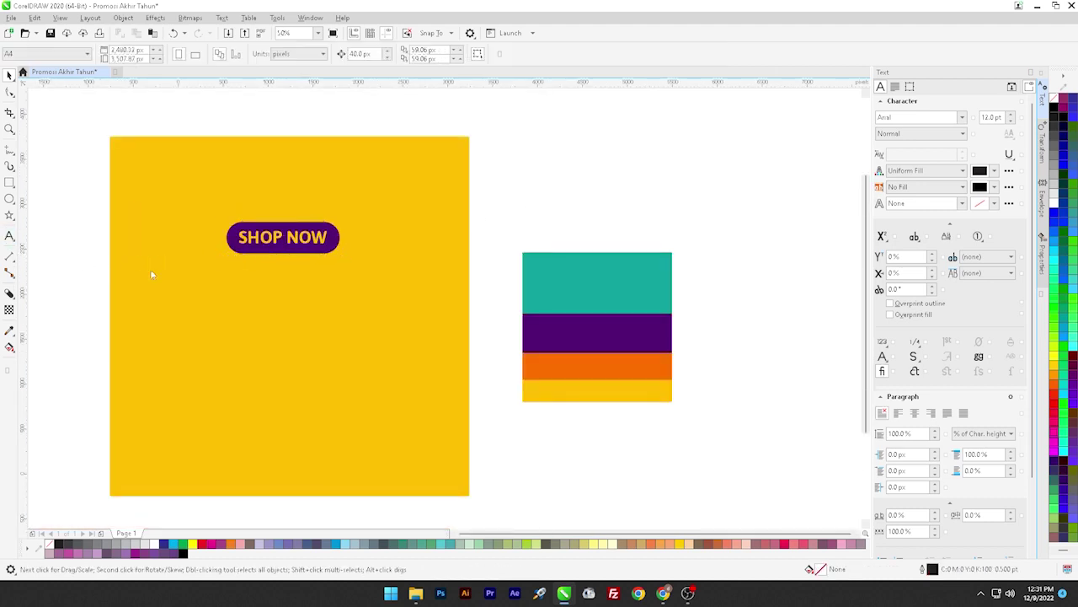
click(273, 286)
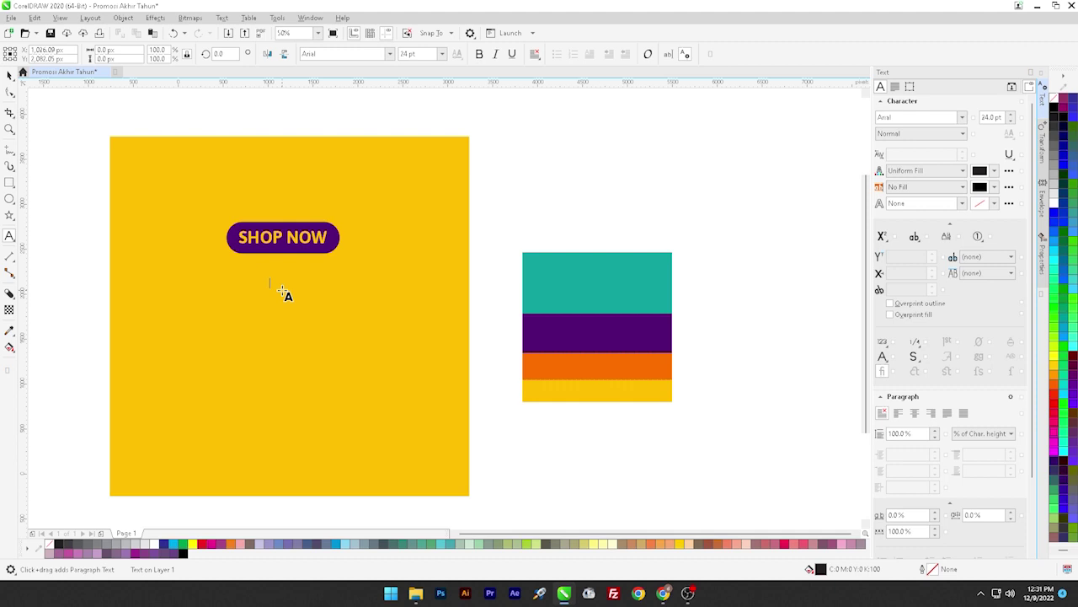
text(Yoar End)
key(Return)
text(MEGA)
key(Return)
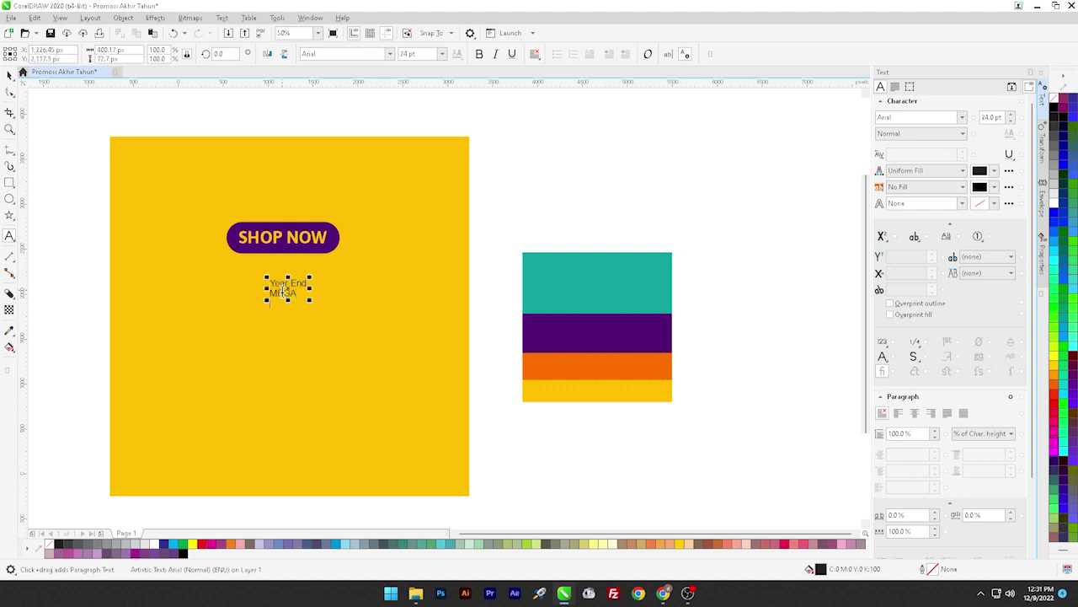
text(SALE)
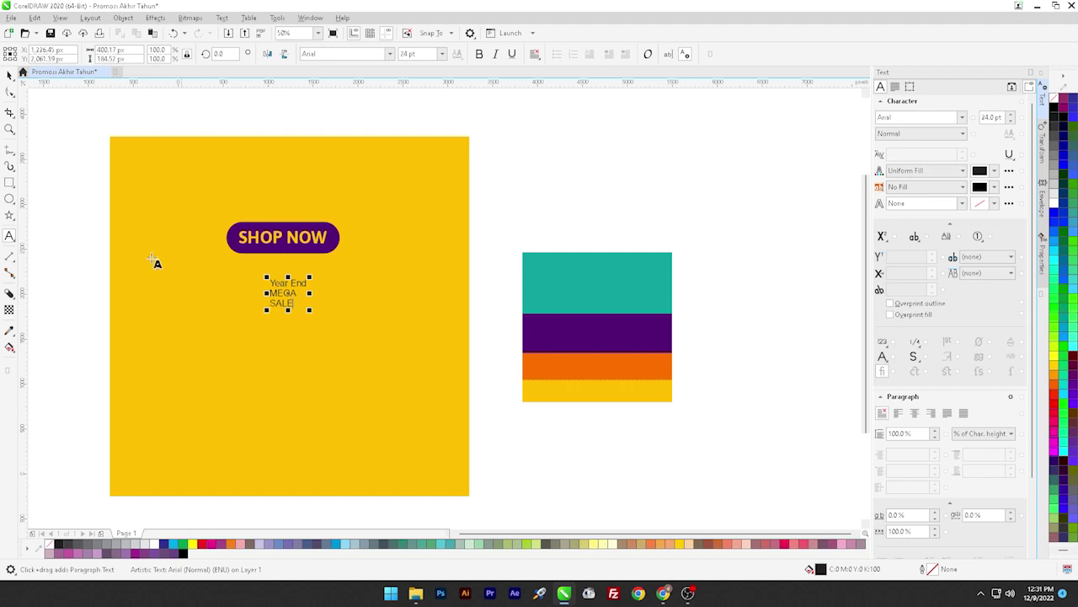
click(9, 75)
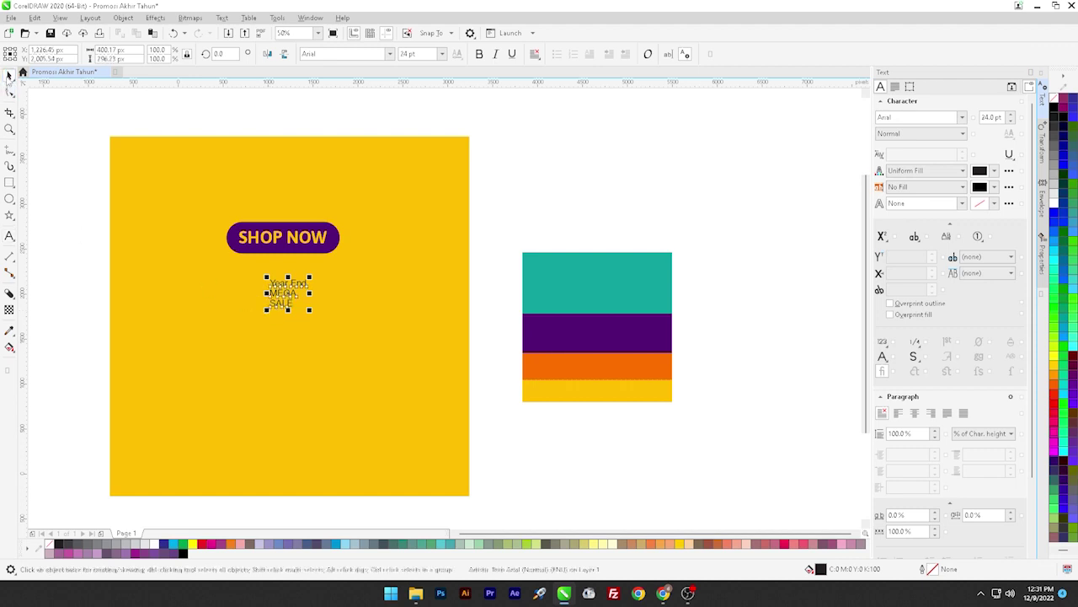
Centre-align the three-line headline text and enlarge it to about 91 pt below the SHOP NOW button
click(536, 54)
click(556, 91)
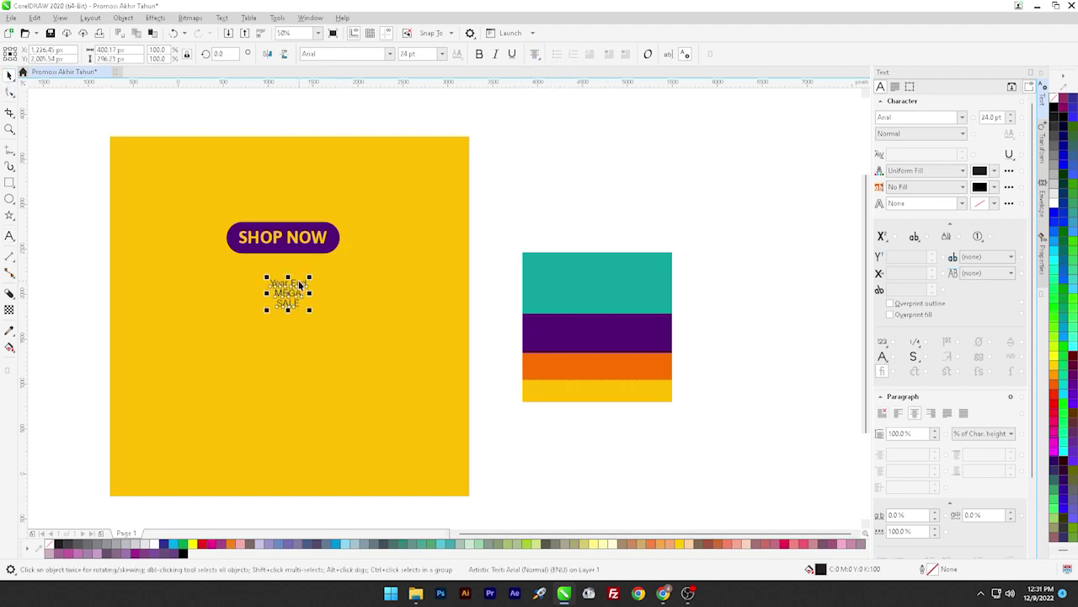
mouse_move(310, 277)
mouse_down()
mouse_move(357, 241)
mouse_move(310, 272)
mouse_up()
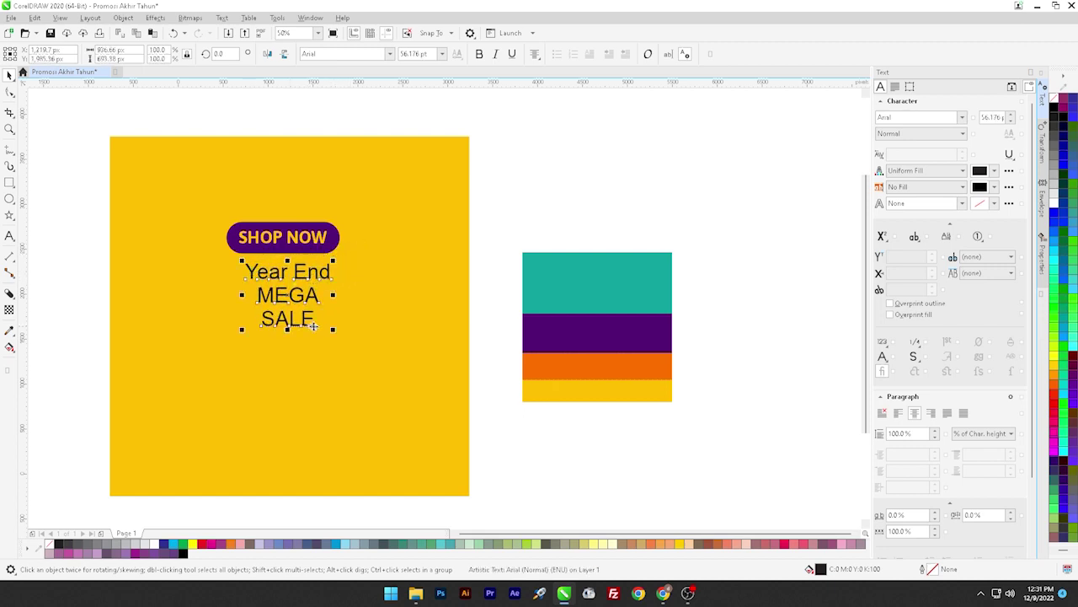
drag(333, 330, 385, 379)
drag(317, 291, 299, 292)
Set the "Year End" line of the headline in the Whisper font
double_click(283, 277)
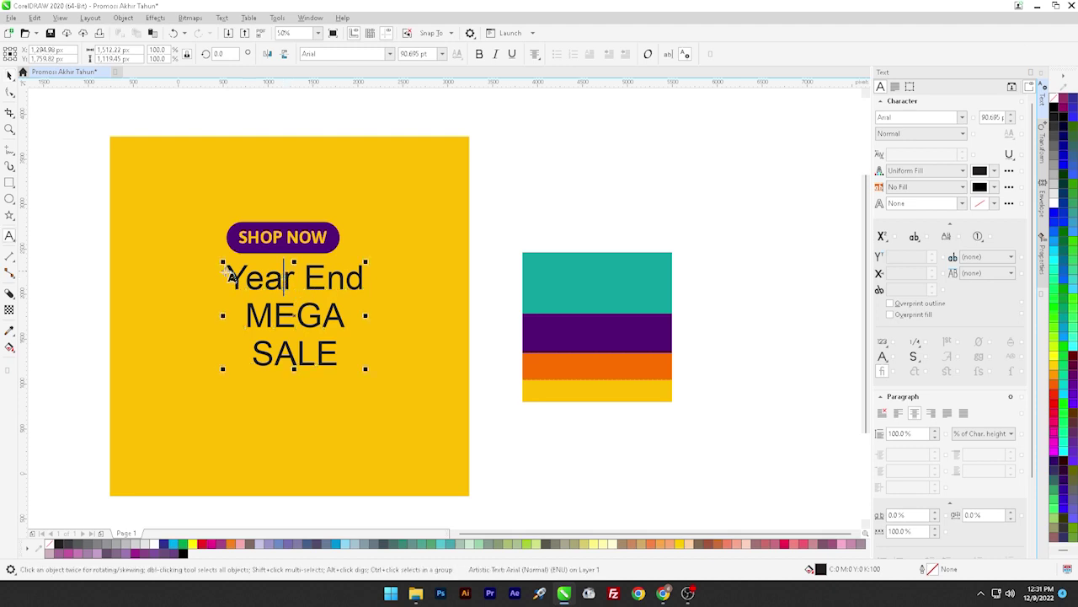
drag(229, 277, 364, 278)
click(390, 53)
click(345, 63)
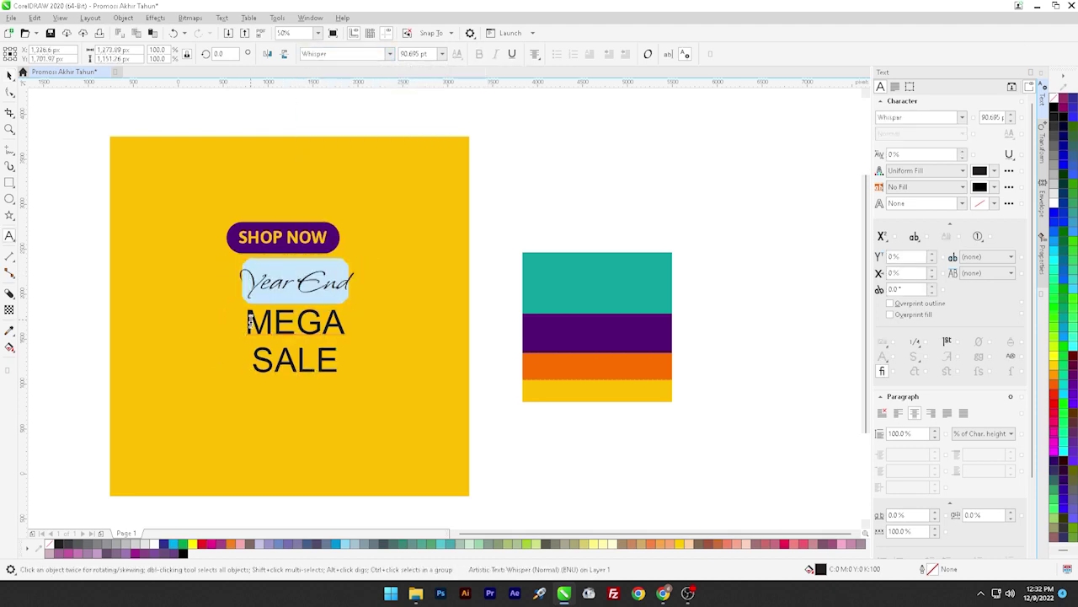
Set the "MEGA" and "SALE" lines in the Asap font with bold style
drag(250, 322, 340, 368)
click(390, 53)
click(325, 163)
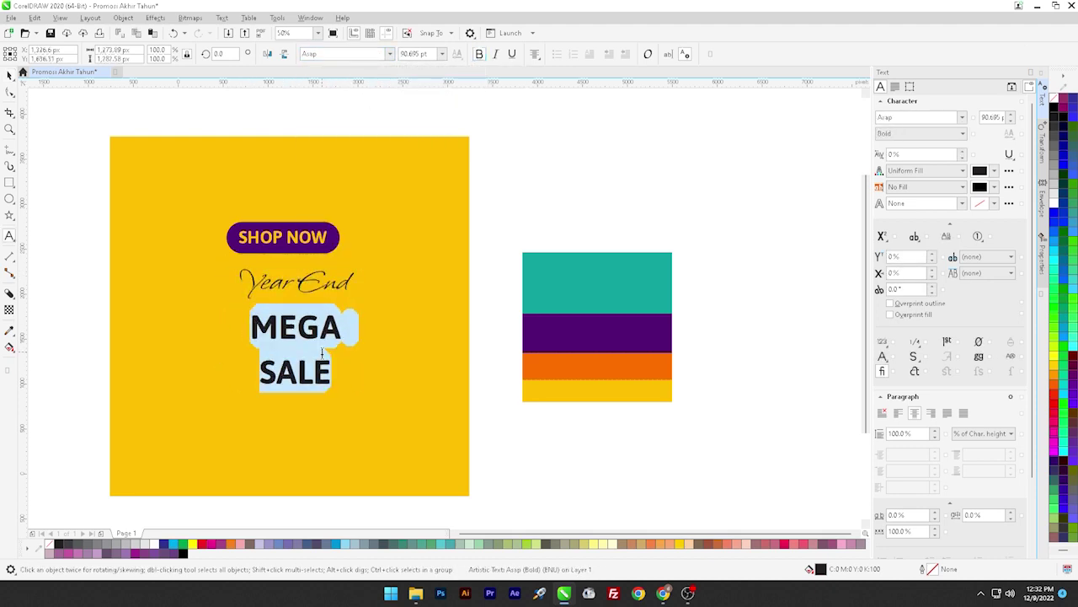
click(9, 76)
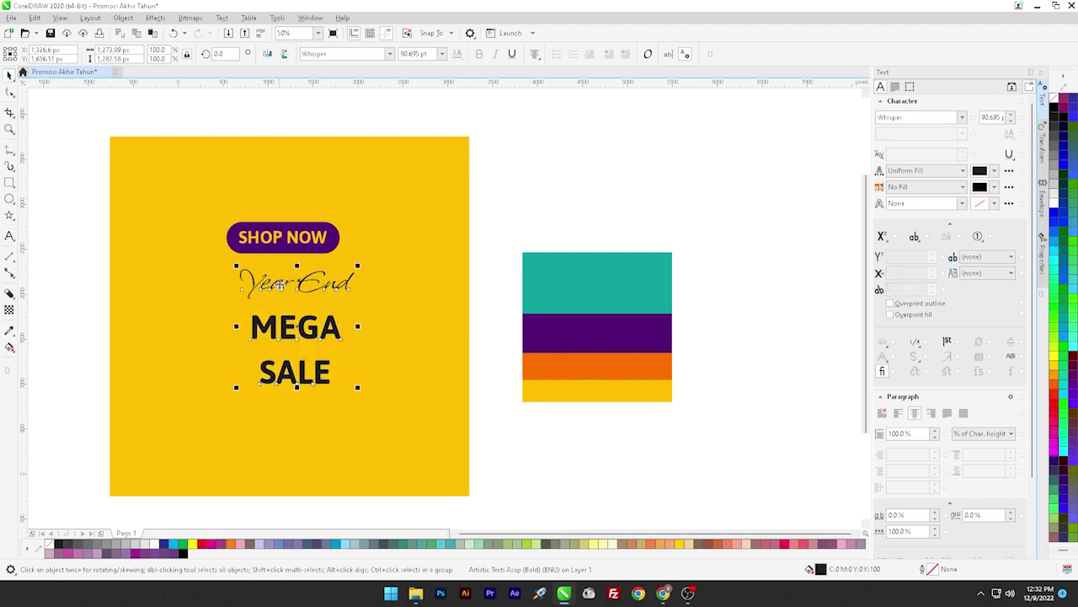
Enlarge the headline text to about 132 pt and place it just below the SHOP NOW button
drag(303, 282, 290, 281)
click(400, 245)
click(320, 328)
drag(345, 388, 377, 414)
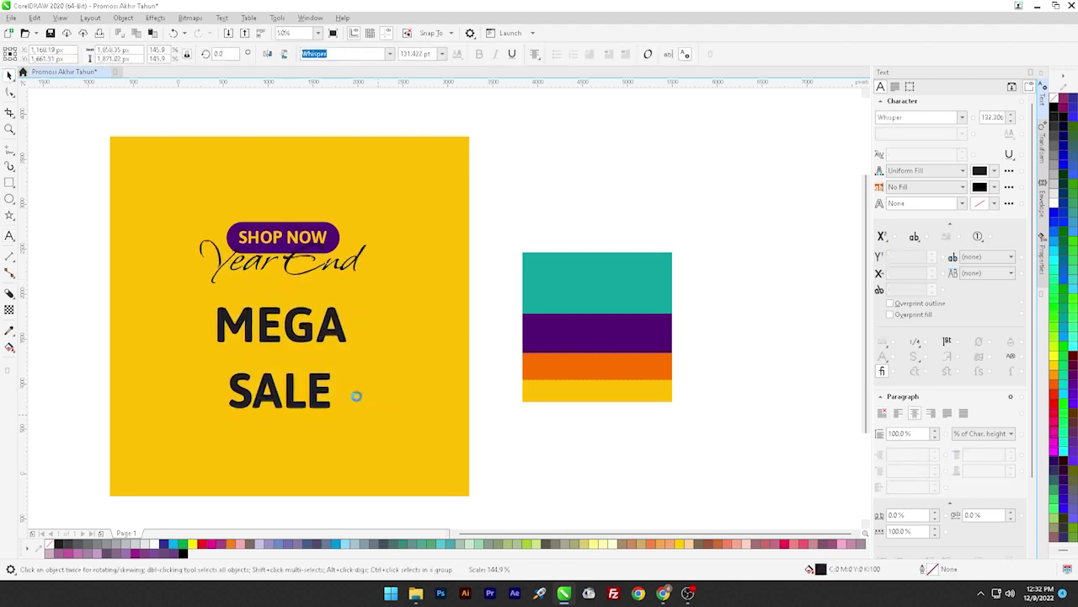
drag(290, 316, 294, 334)
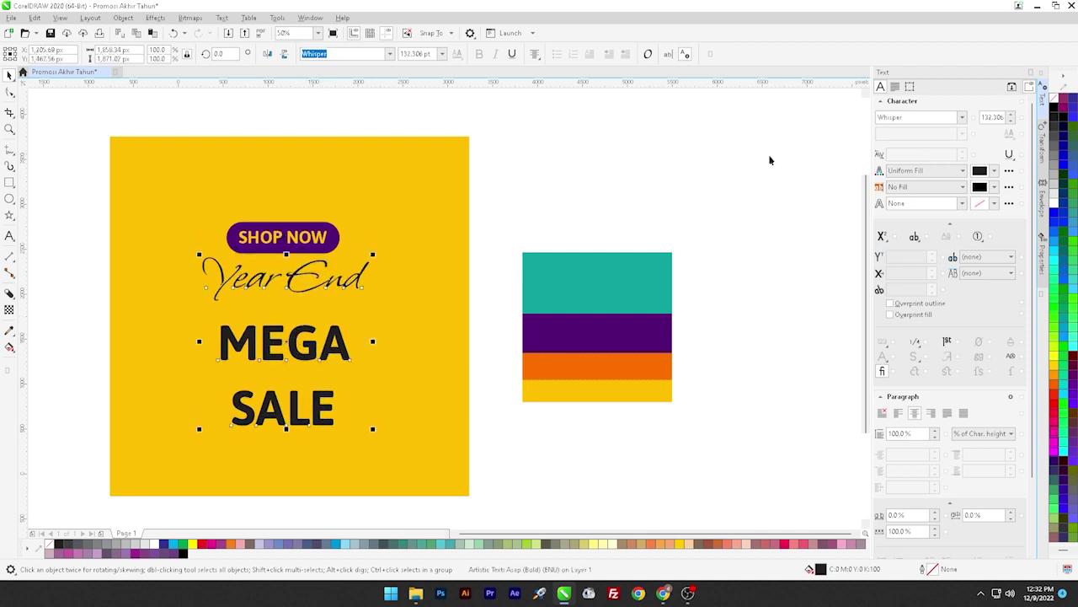
Set the headline text's line spacing to 80% of character height
click(894, 87)
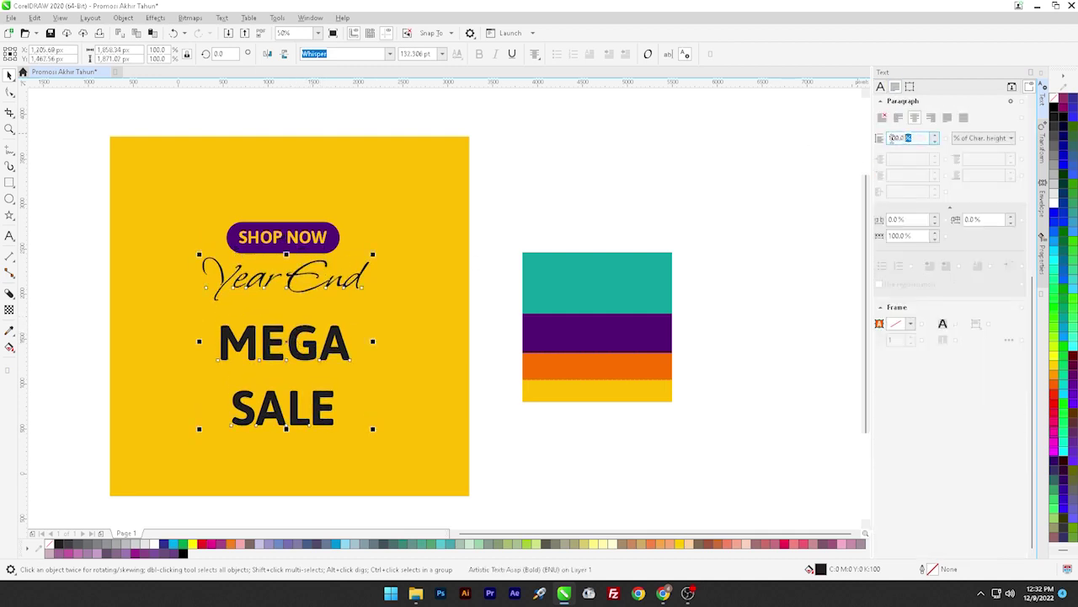
drag(925, 138, 872, 142)
text(80)
key(Return)
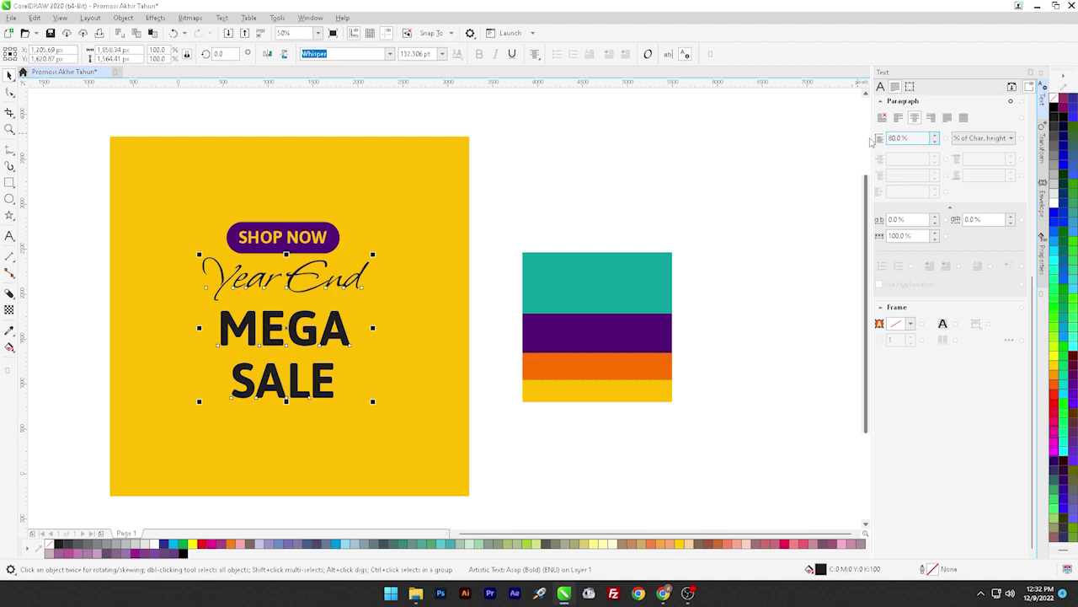
click(497, 274)
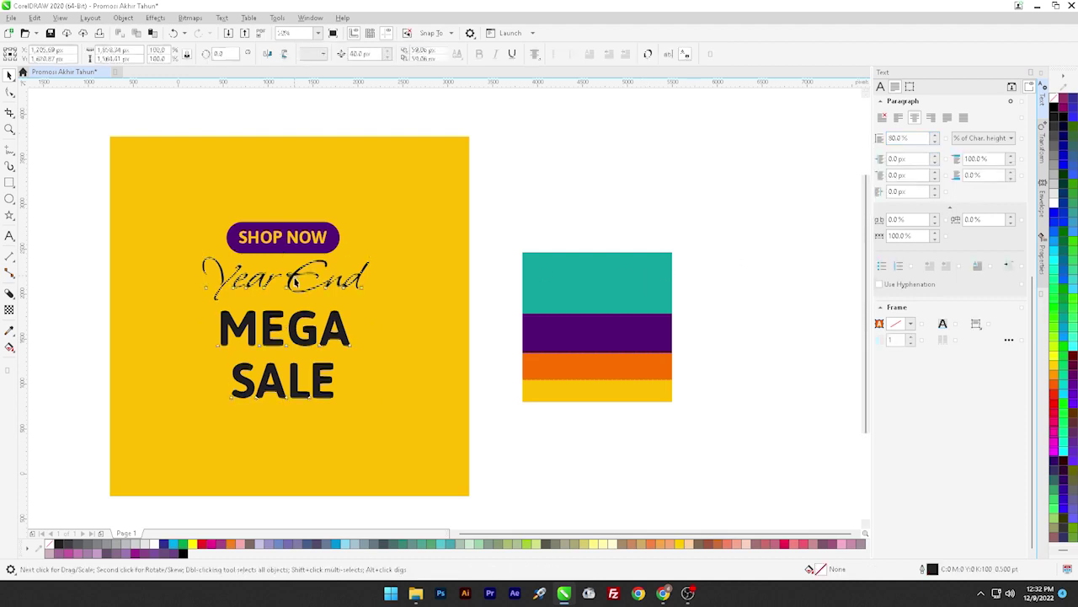
Enlarge the headline text to about 144 pt and centre it horizontally under the SHOP NOW button
drag(293, 278, 290, 284)
shift+click(333, 240)
click(578, 180)
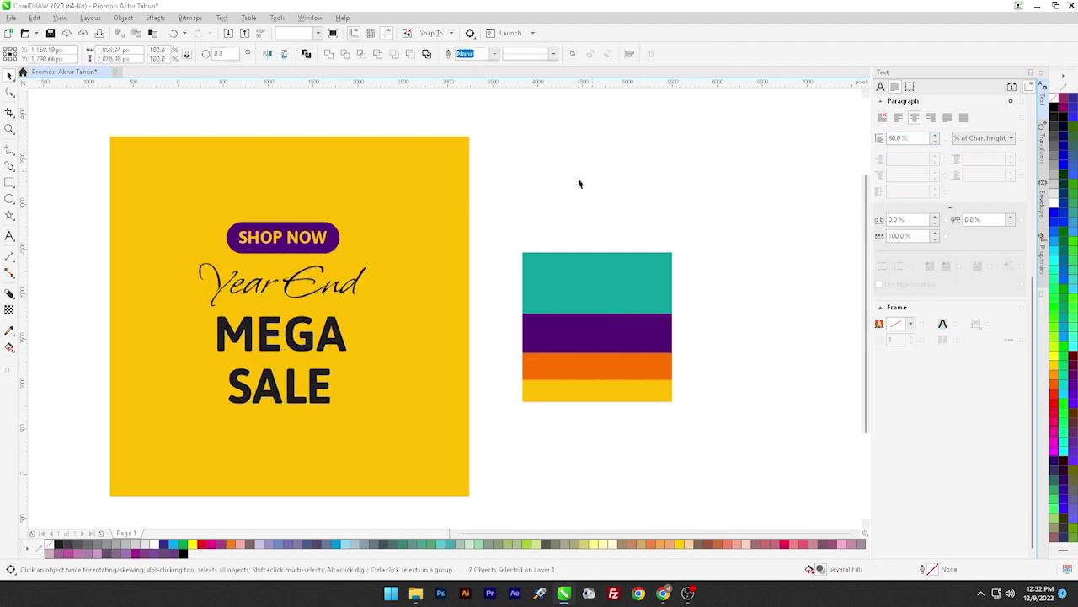
click(304, 272)
drag(369, 407, 377, 414)
drag(295, 275, 294, 279)
shift+click(328, 246)
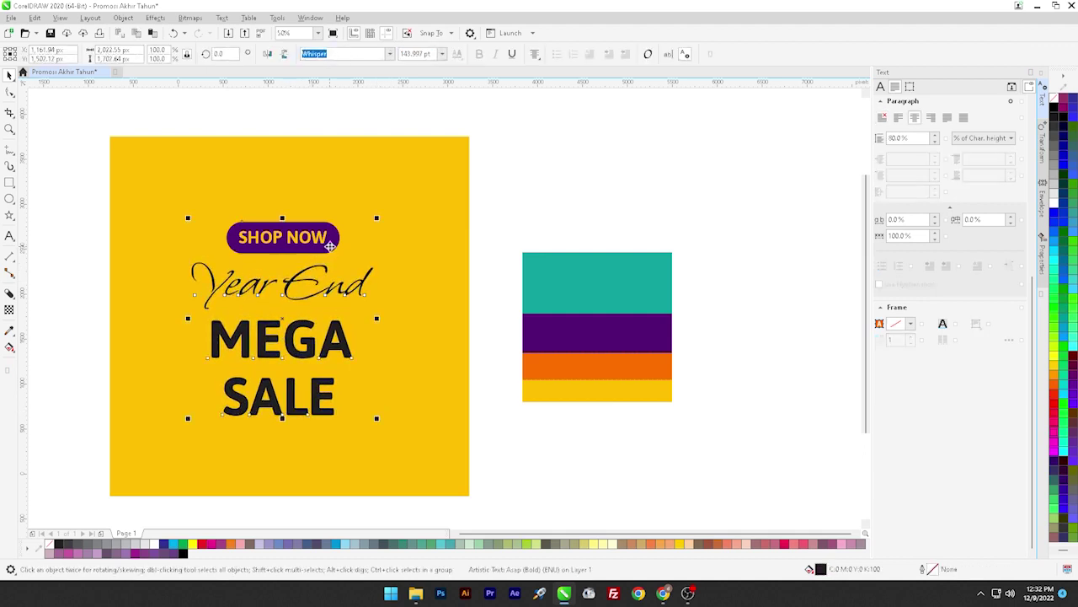
key(c)
click(537, 194)
click(105, 388)
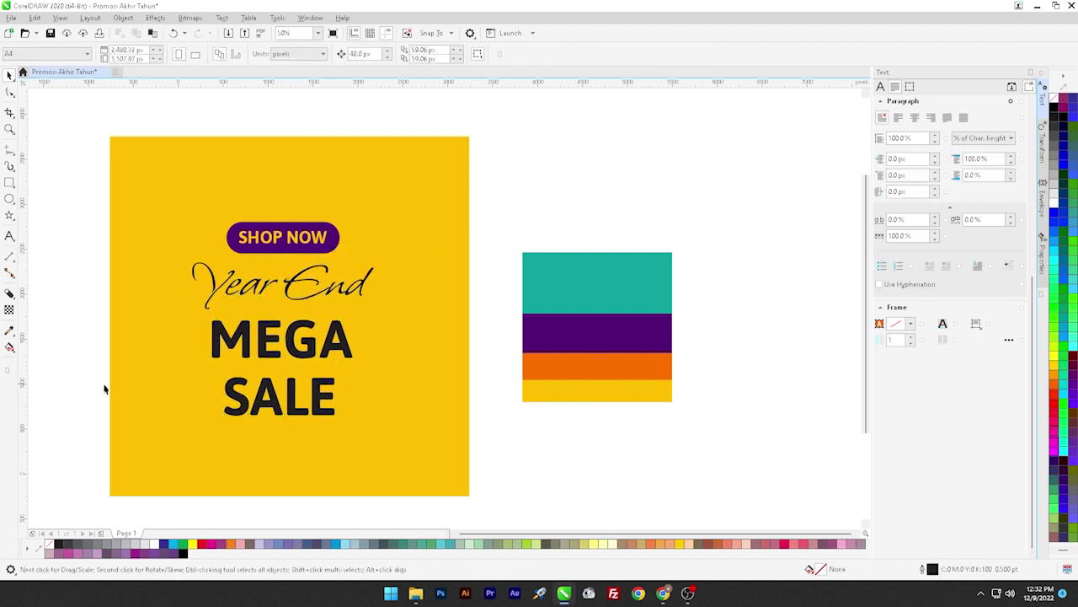
Colour the headline text with the purple sampled from the palette image
click(9, 330)
click(554, 337)
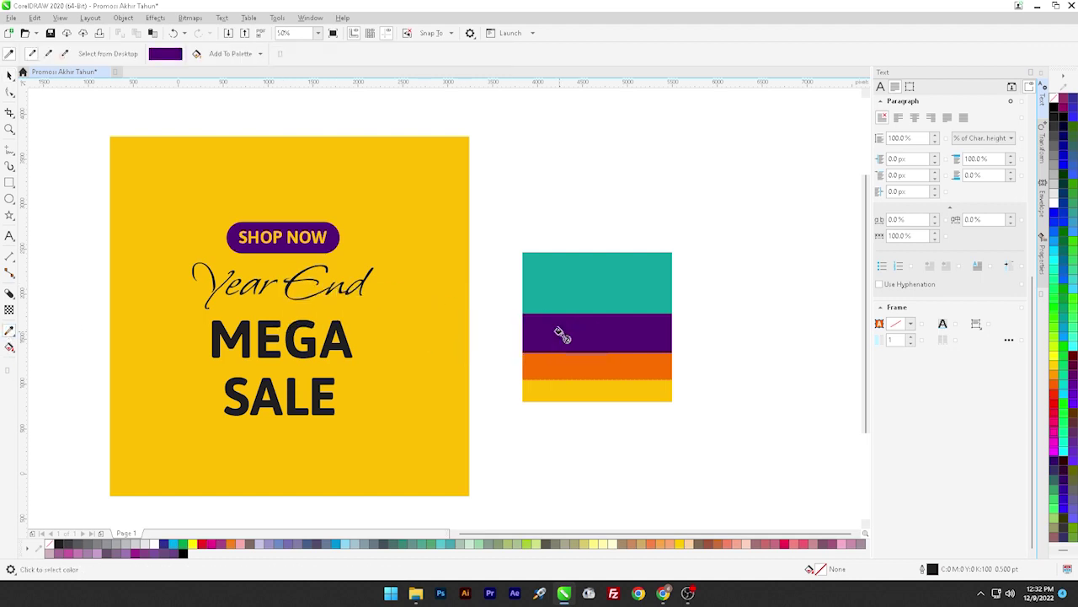
click(327, 341)
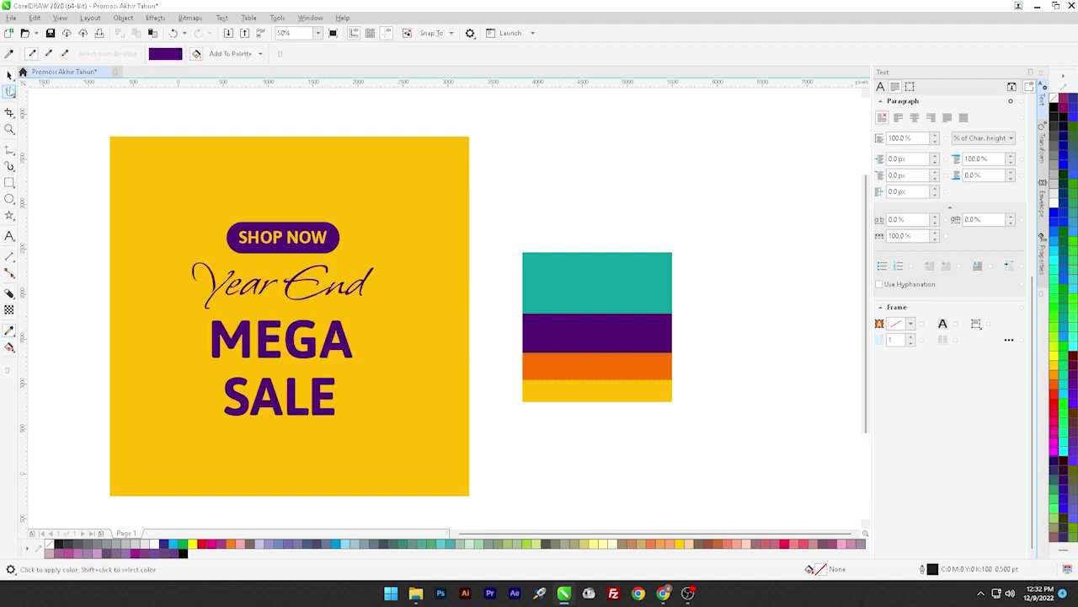
Group the SHOP NOW button with the headline text and shift the group to the horizontal centre of the yellow square
click(10, 74)
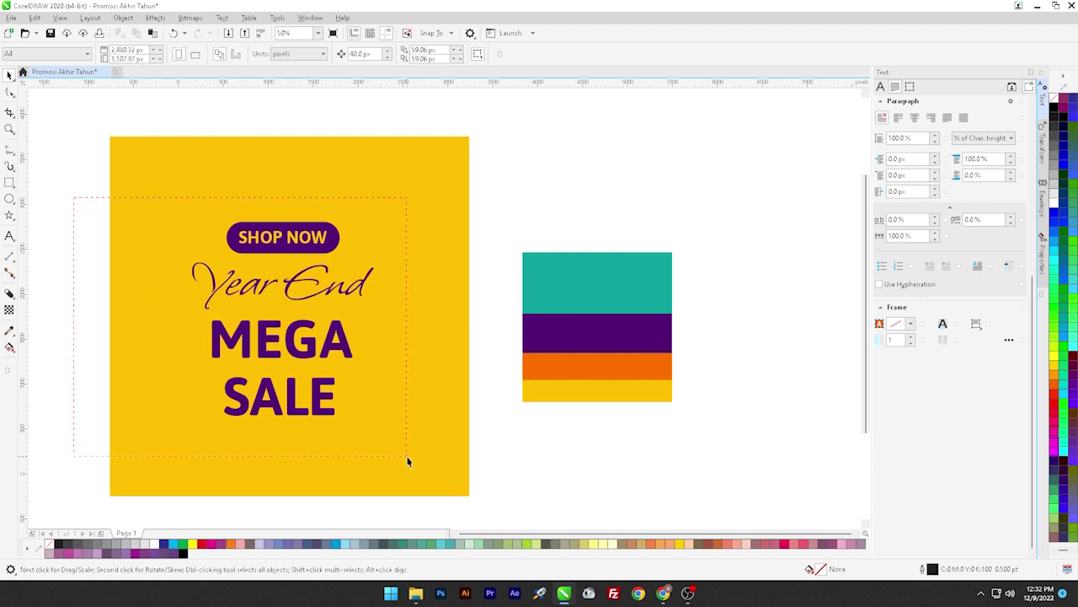
drag(407, 461, 407, 459)
right_click(310, 349)
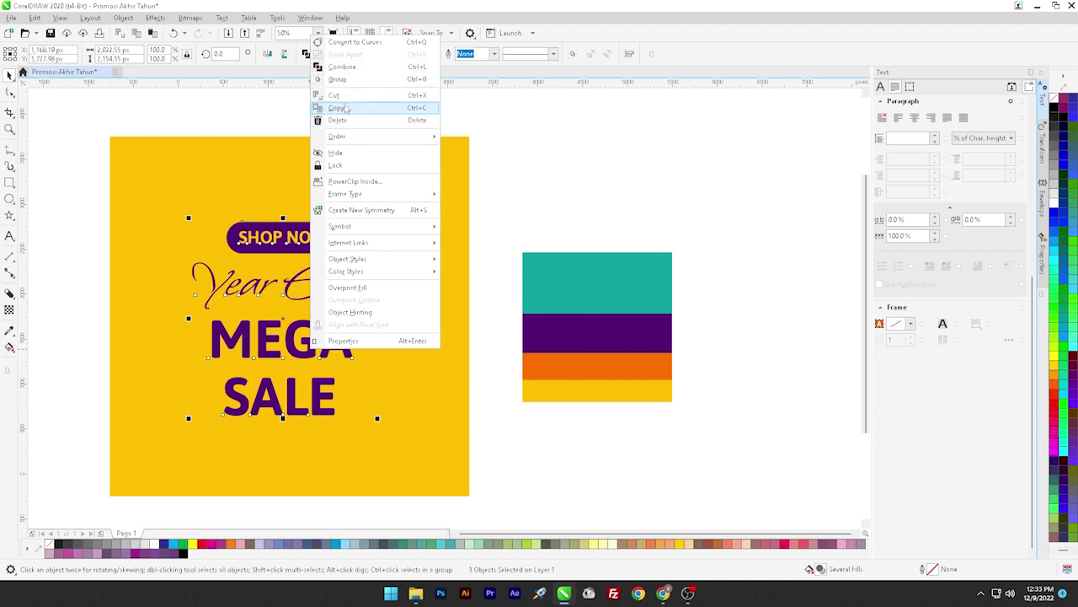
click(339, 78)
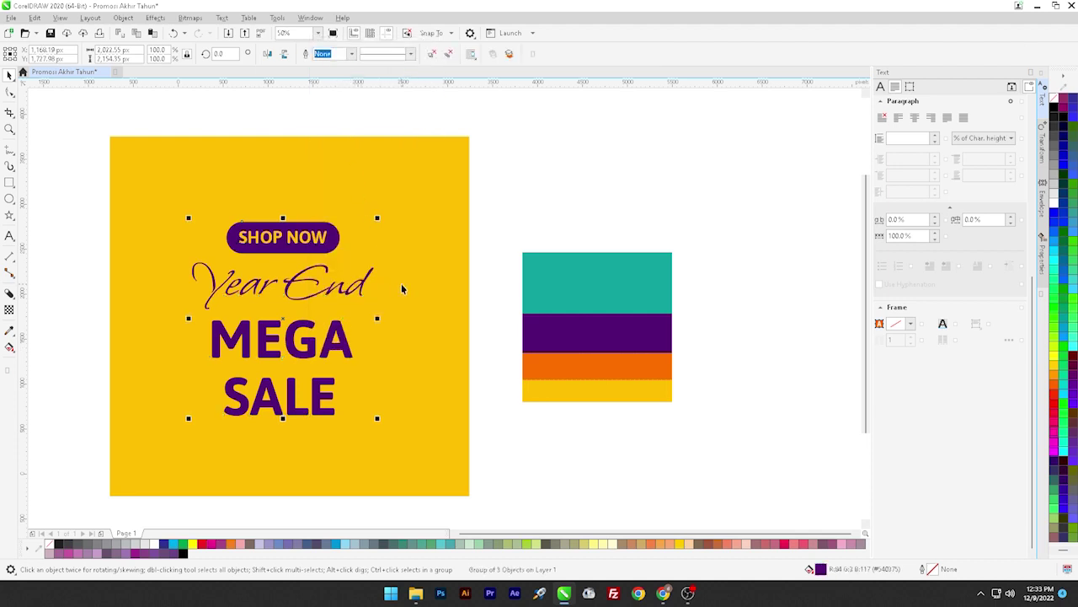
drag(350, 284, 357, 282)
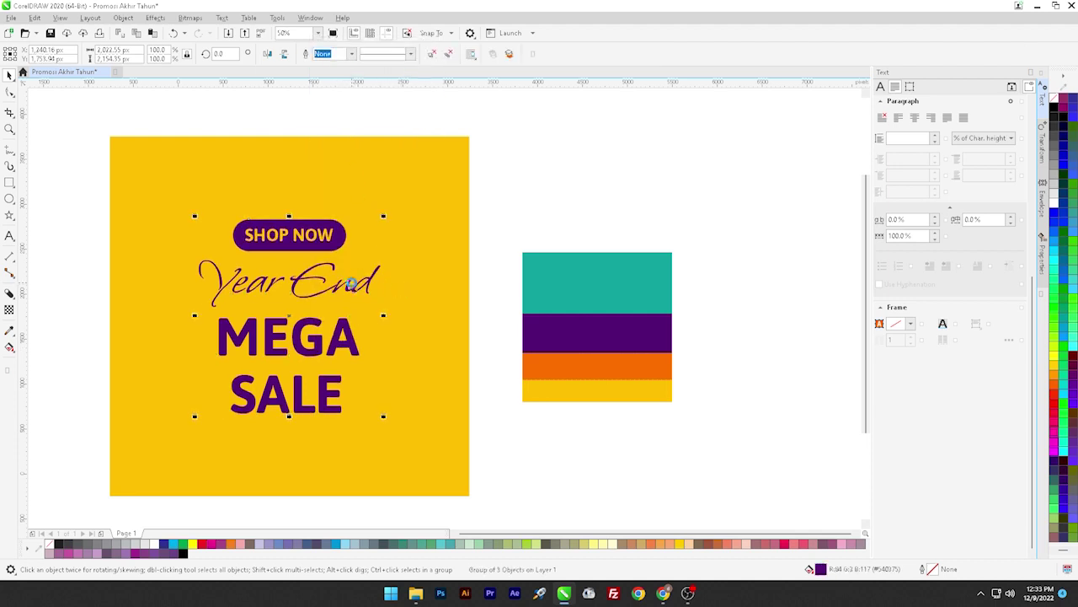
click(447, 244)
key(Escape)
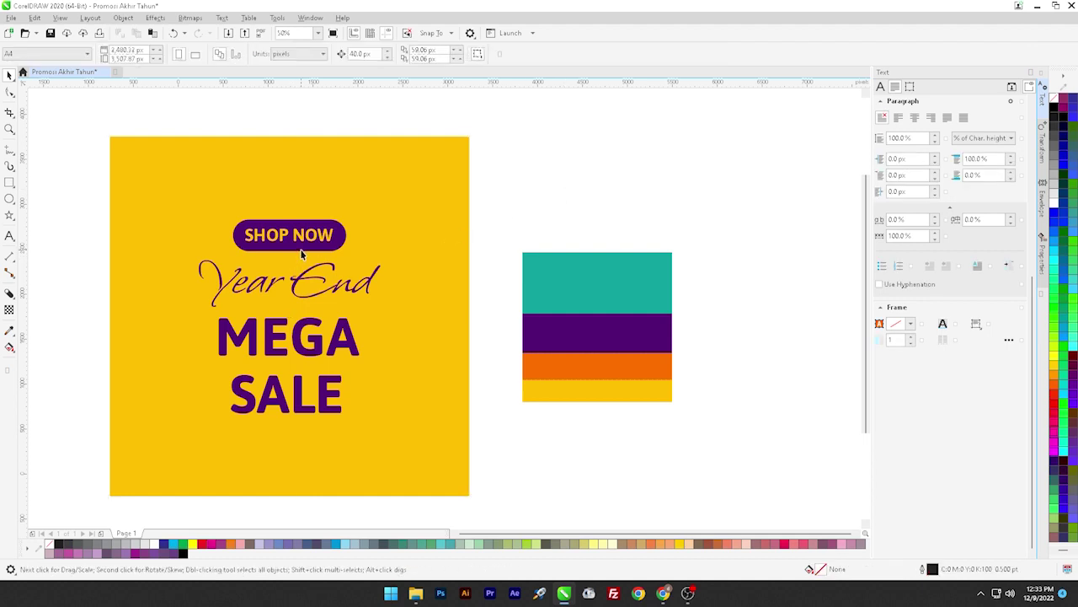
Add a block shadow to the grouped button and headline in the orange sampled from the palette image
click(302, 256)
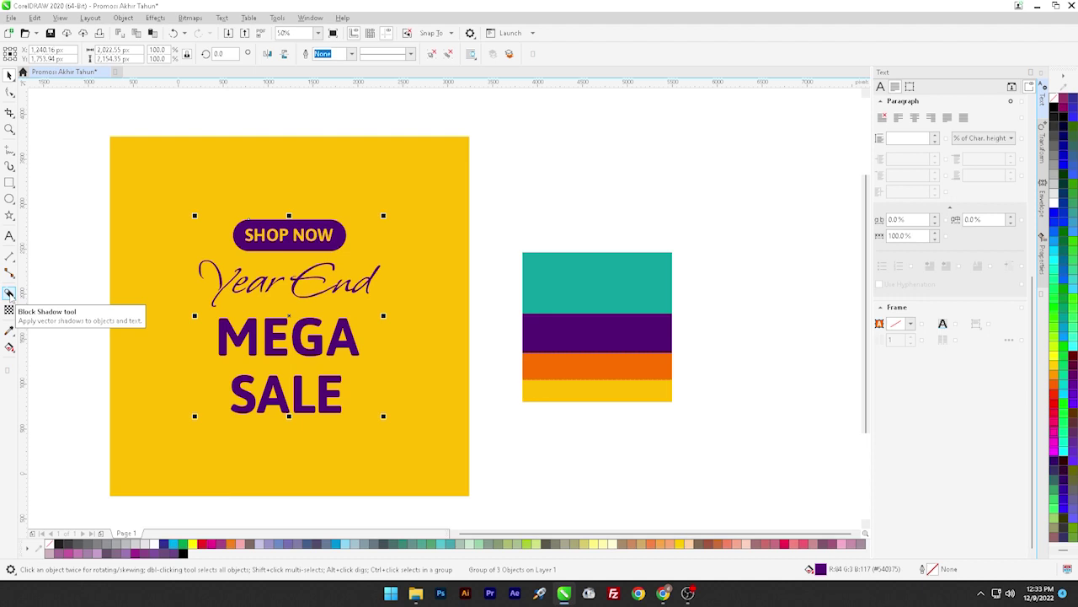
click(9, 292)
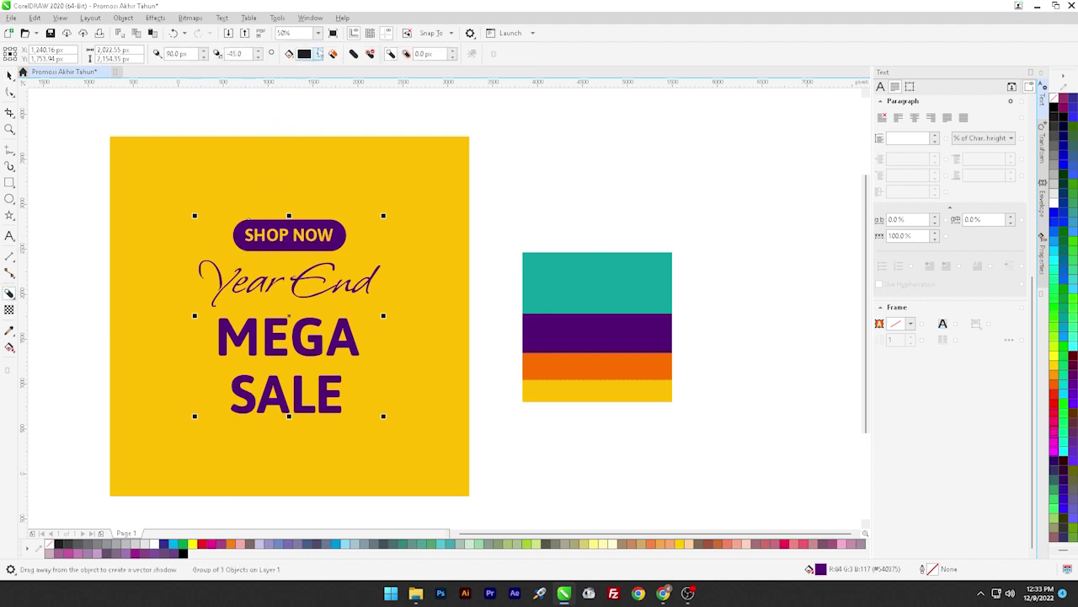
click(319, 54)
click(405, 219)
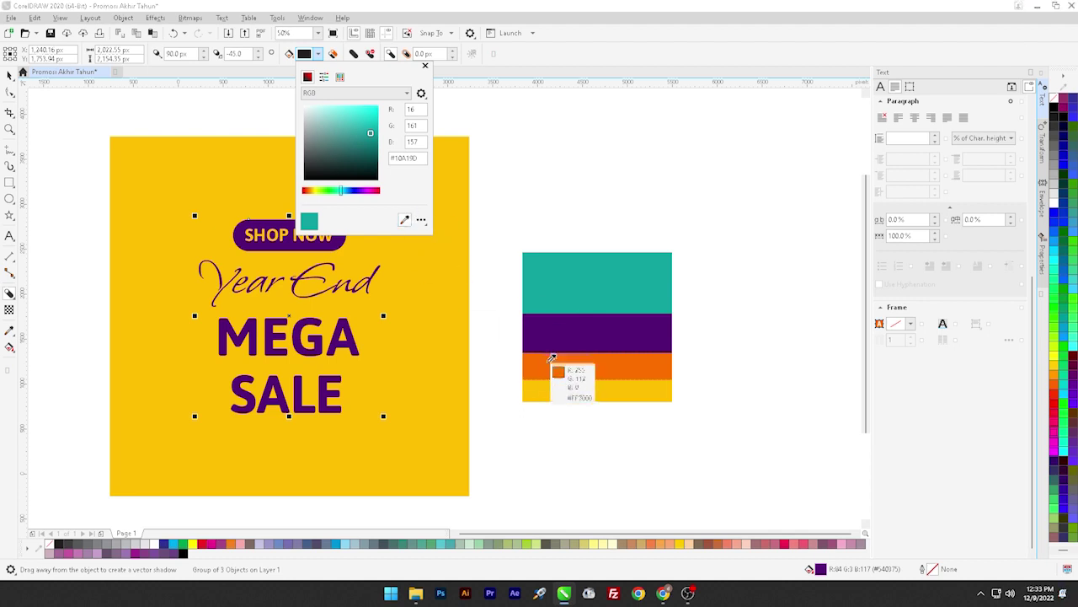
click(553, 371)
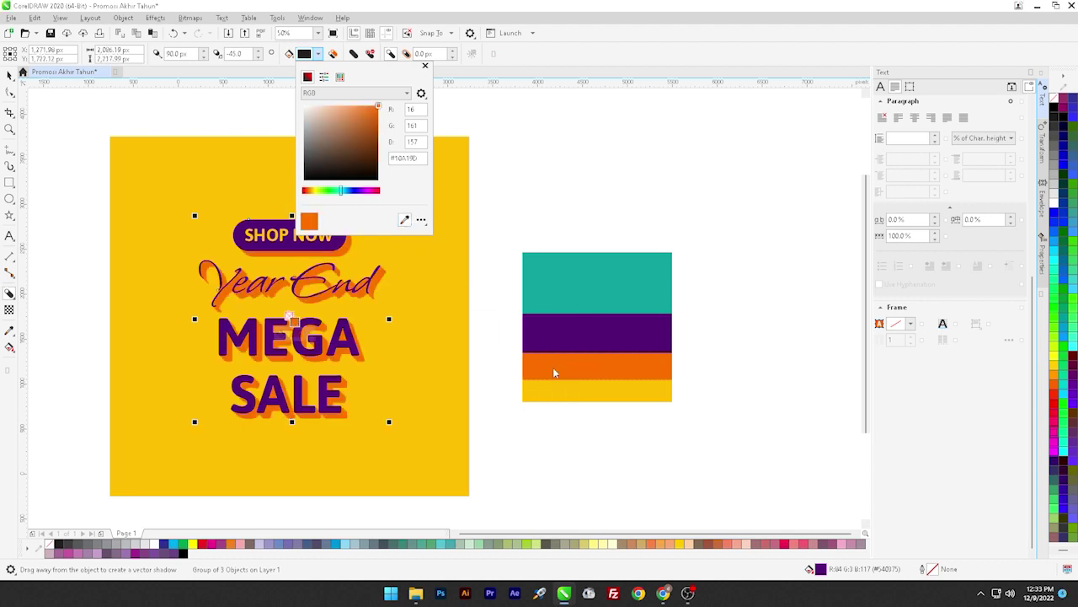
click(289, 318)
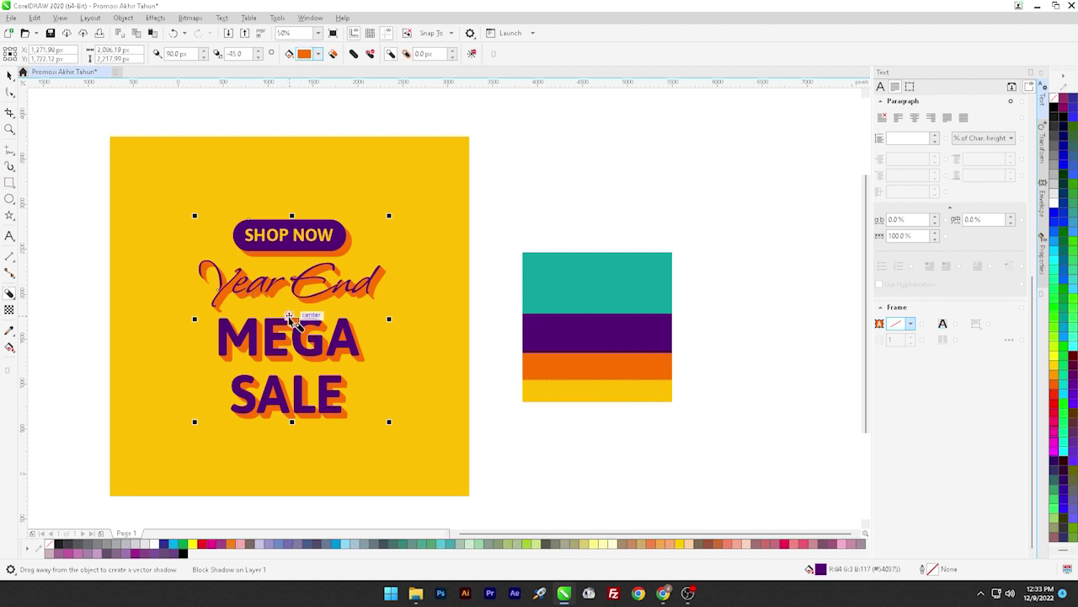
Redirect the block shadow down and to the left, with a depth of about 74 px and a direction of about 220°
drag(289, 317, 284, 332)
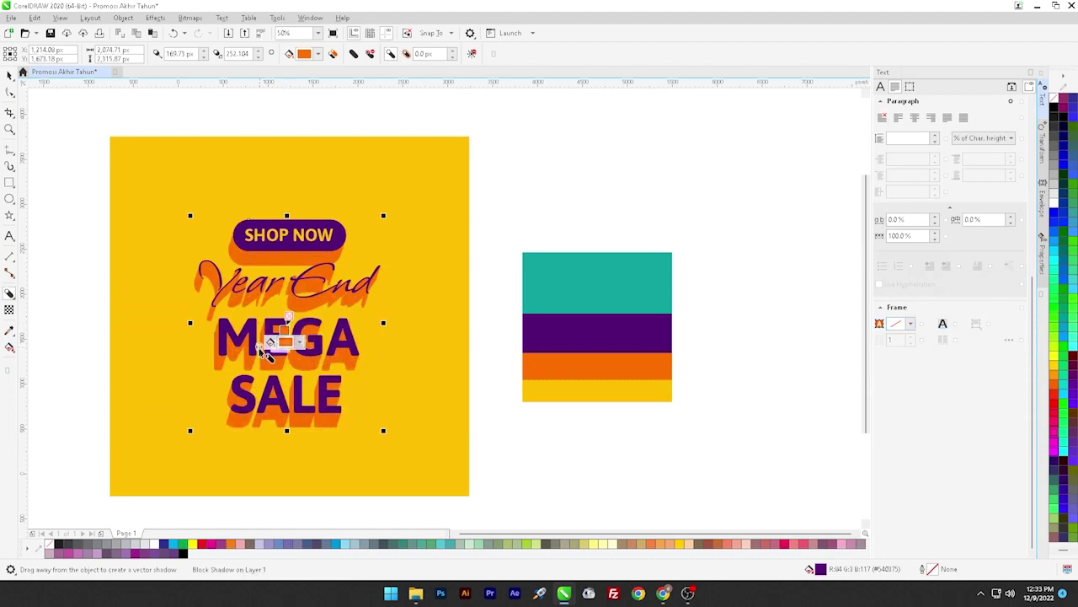
scroll(271, 350, up, 2)
scroll(278, 359, up, 3)
drag(279, 373, 301, 301)
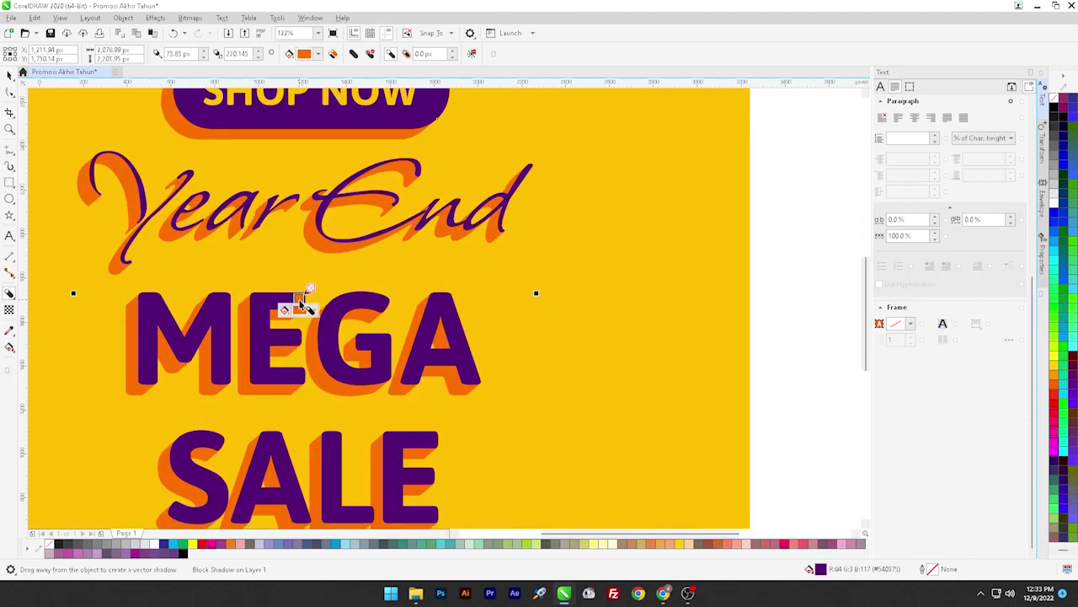
scroll(301, 303, down, 1)
scroll(286, 358, down, 2)
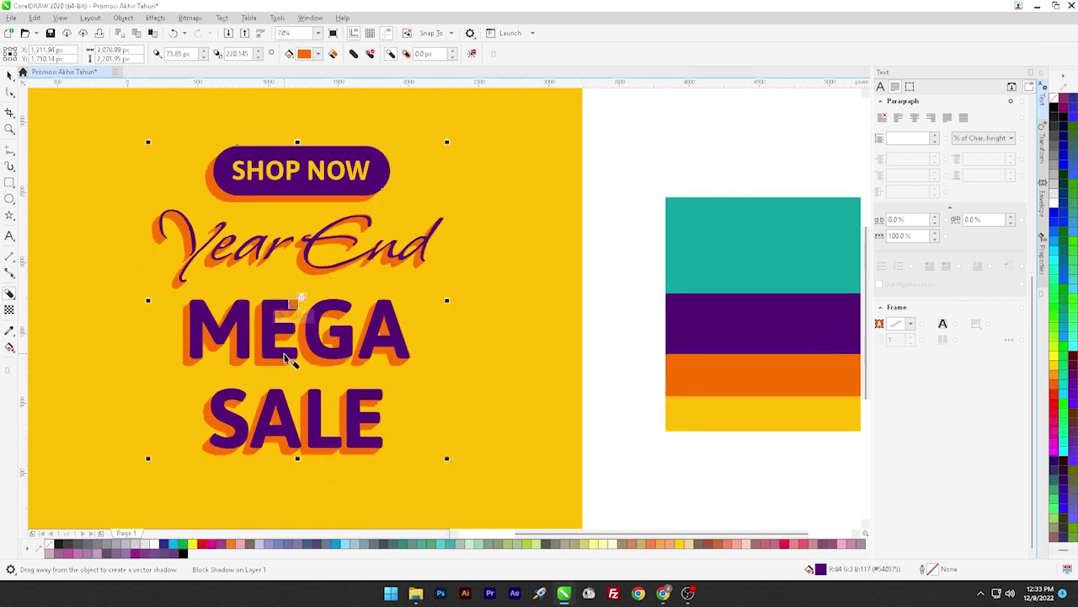
scroll(286, 358, down, 1)
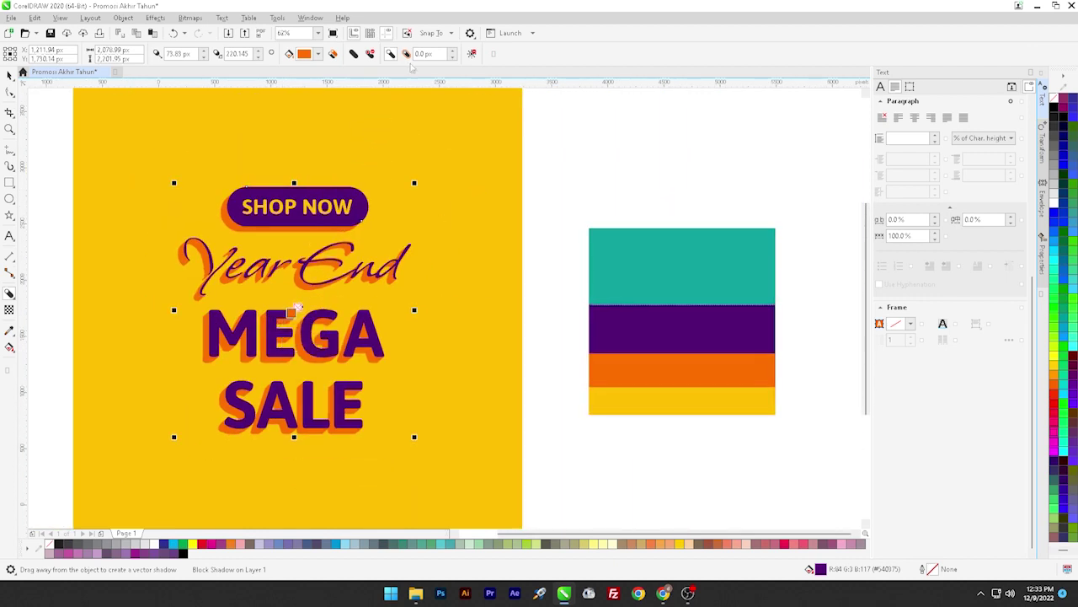
Expand the block shadow by 55 px with a gap around the letters, and deselect the group
click(453, 53)
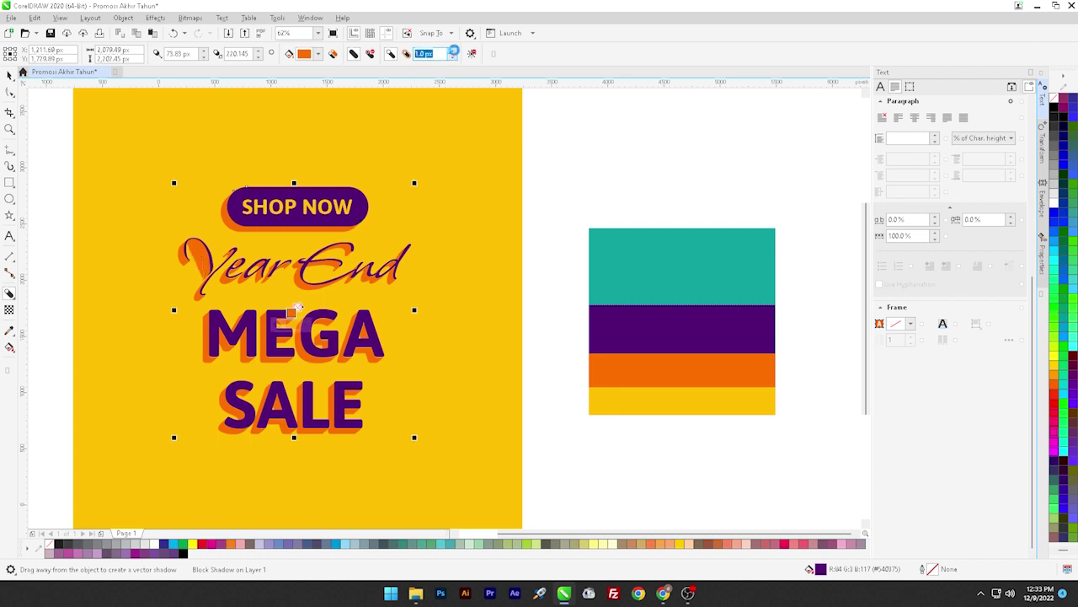
click(453, 51)
click(453, 51)
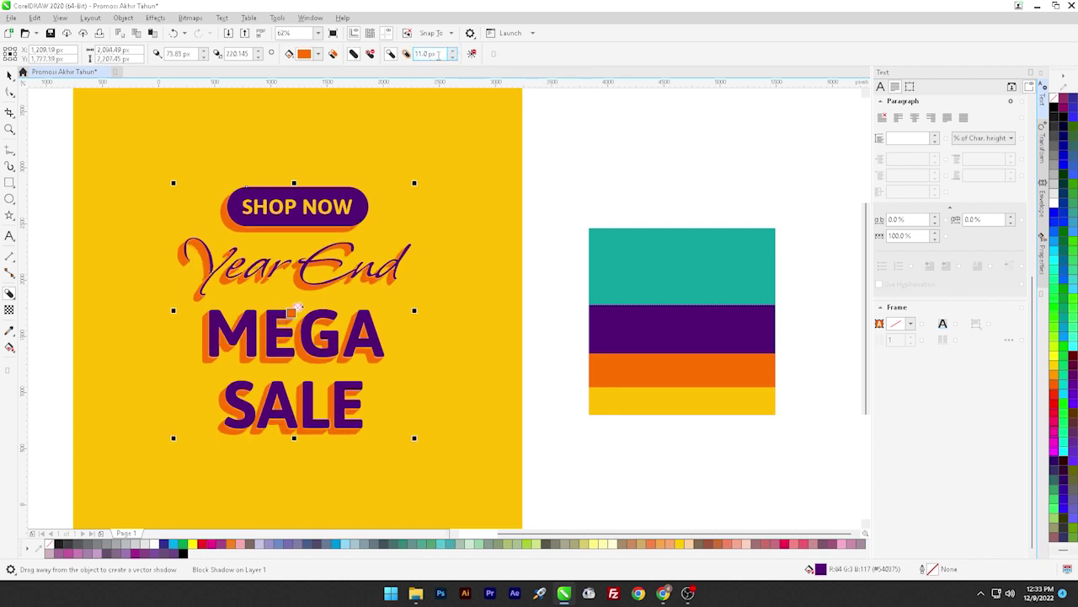
click(452, 51)
click(453, 51)
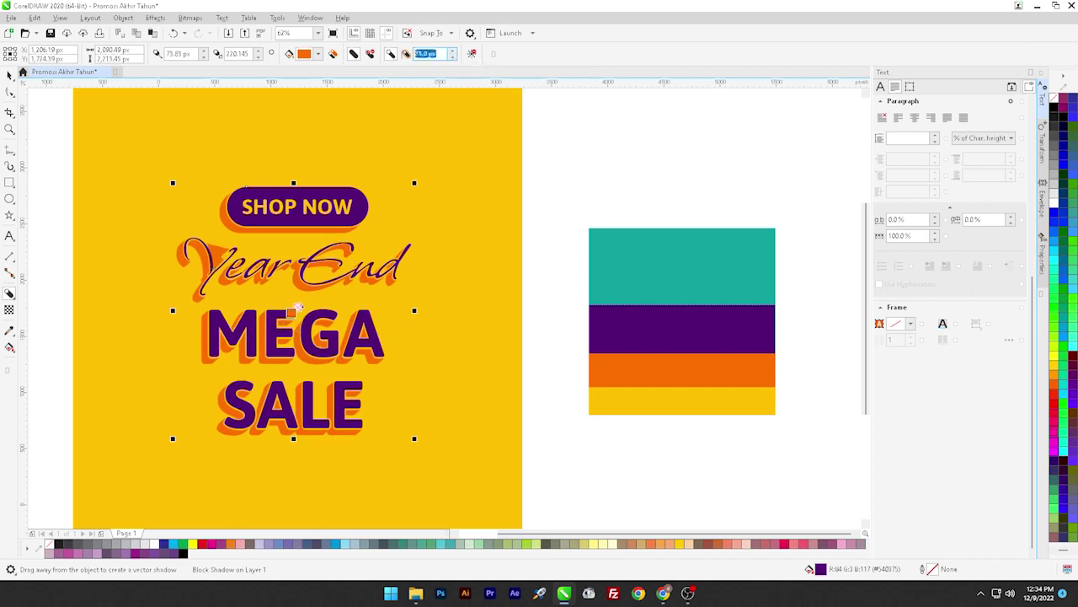
scroll(287, 269, up, 1)
scroll(304, 294, down, 1)
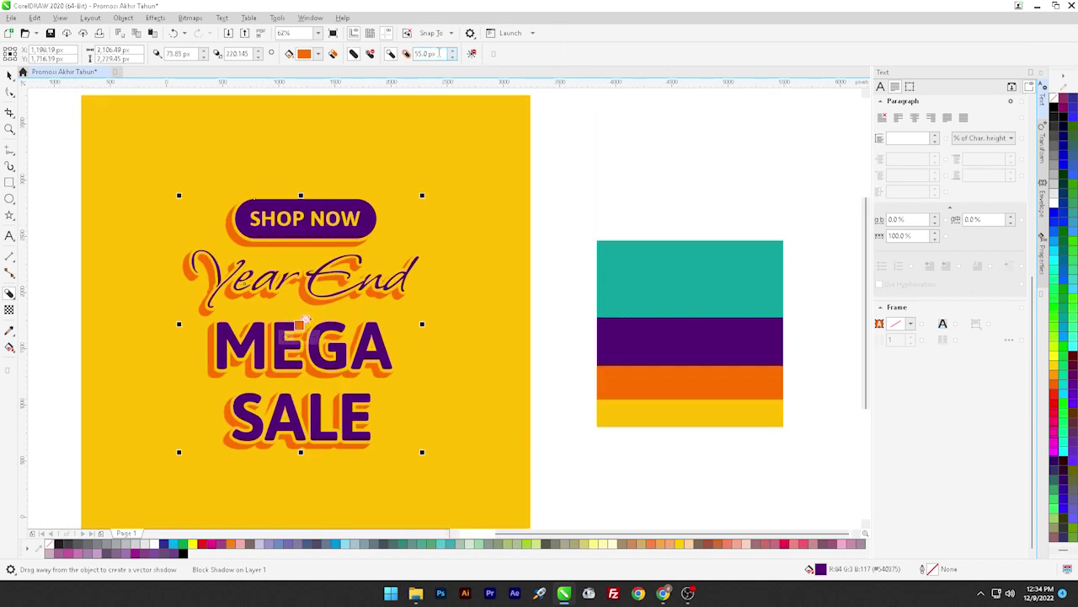
click(9, 76)
click(333, 381)
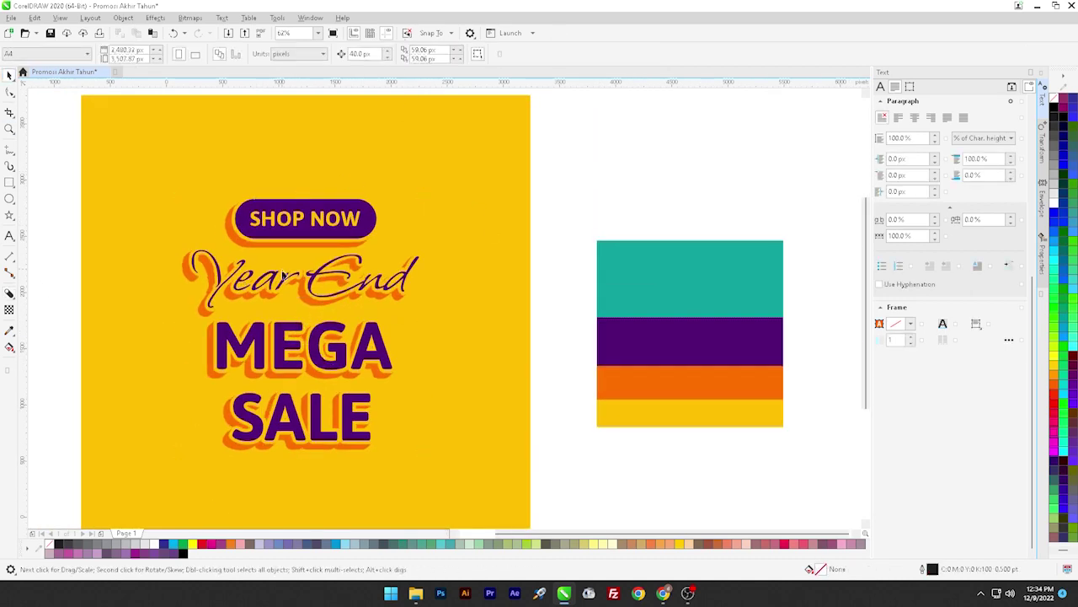
Draw small nine-pointed stars, about 25 to 125 px wide, up the poster's left side and across its top edge
scroll(283, 276, down, 3)
scroll(282, 310, up, 2)
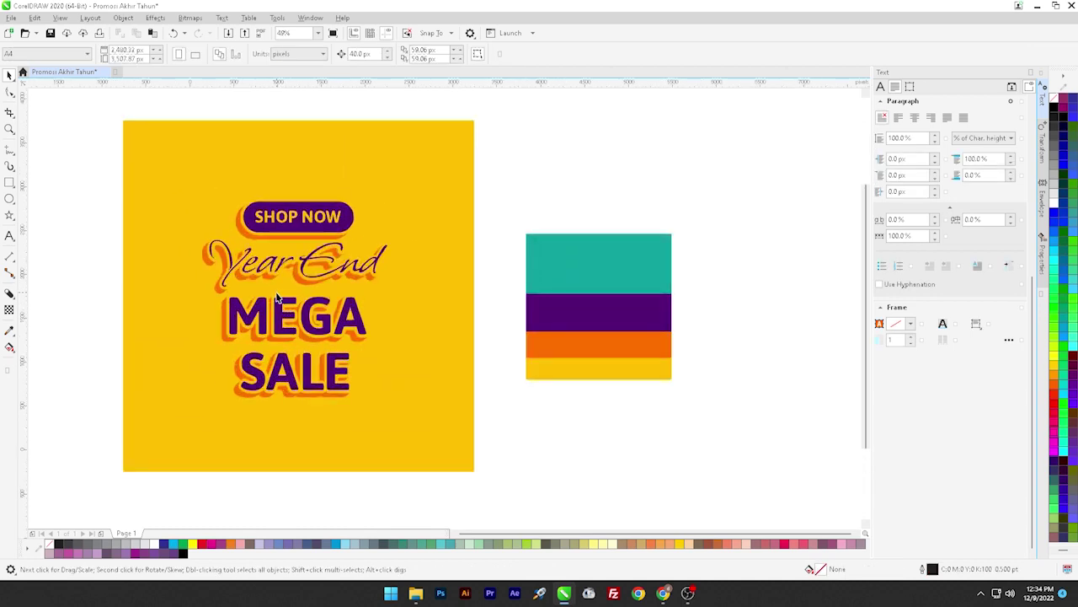
click(10, 216)
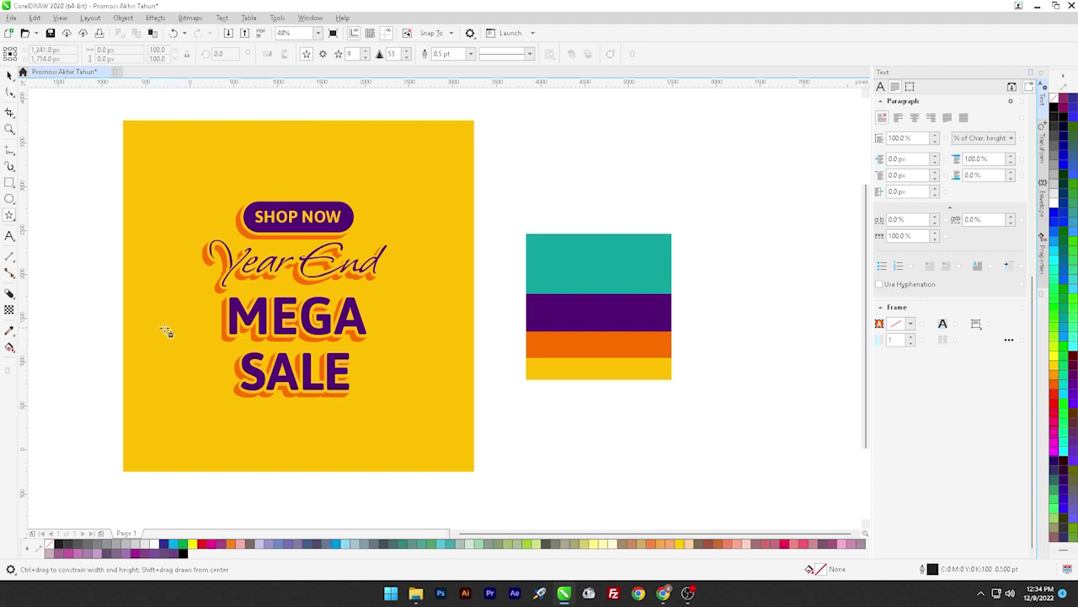
drag(148, 307, 170, 328)
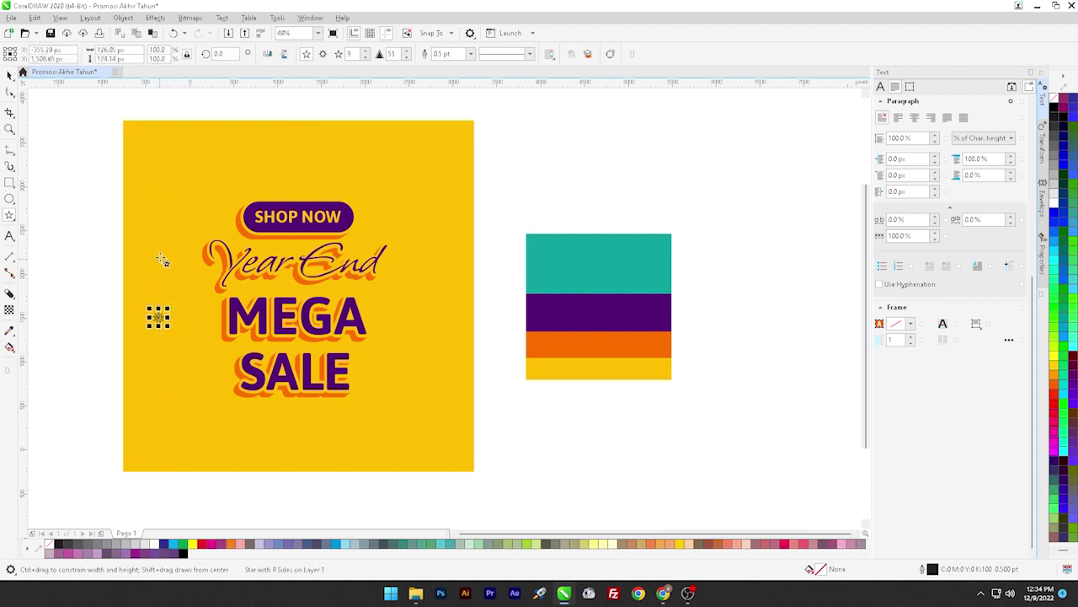
drag(157, 219, 175, 238)
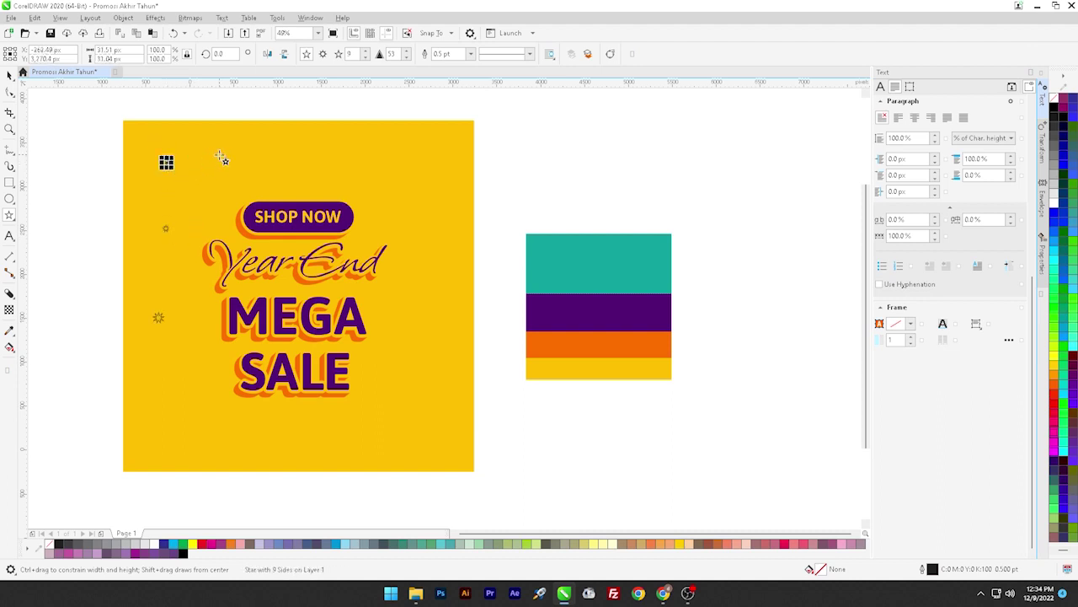
drag(219, 156, 232, 174)
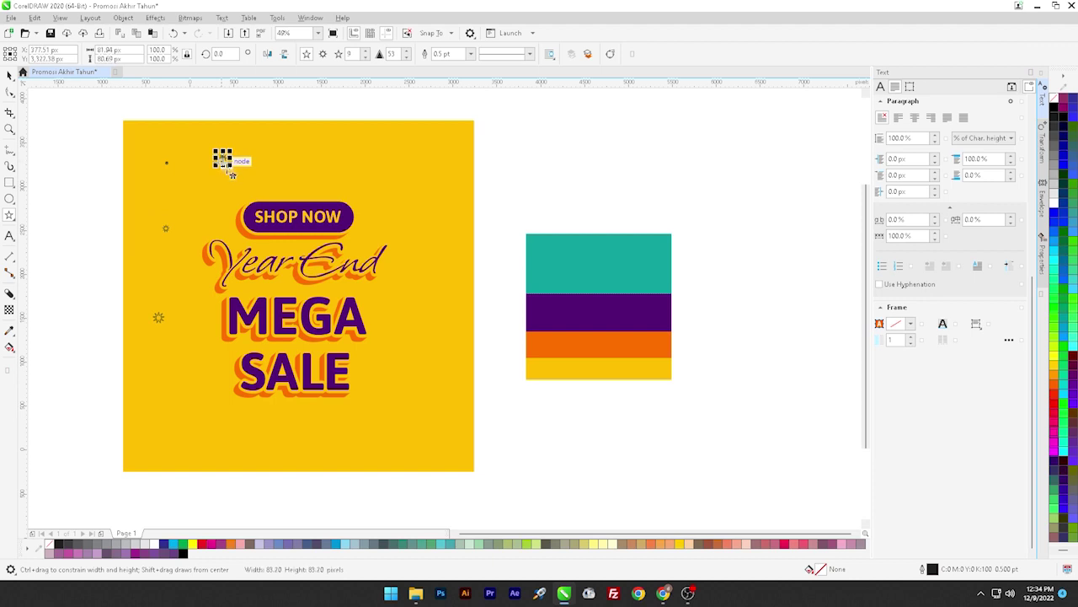
click(284, 169)
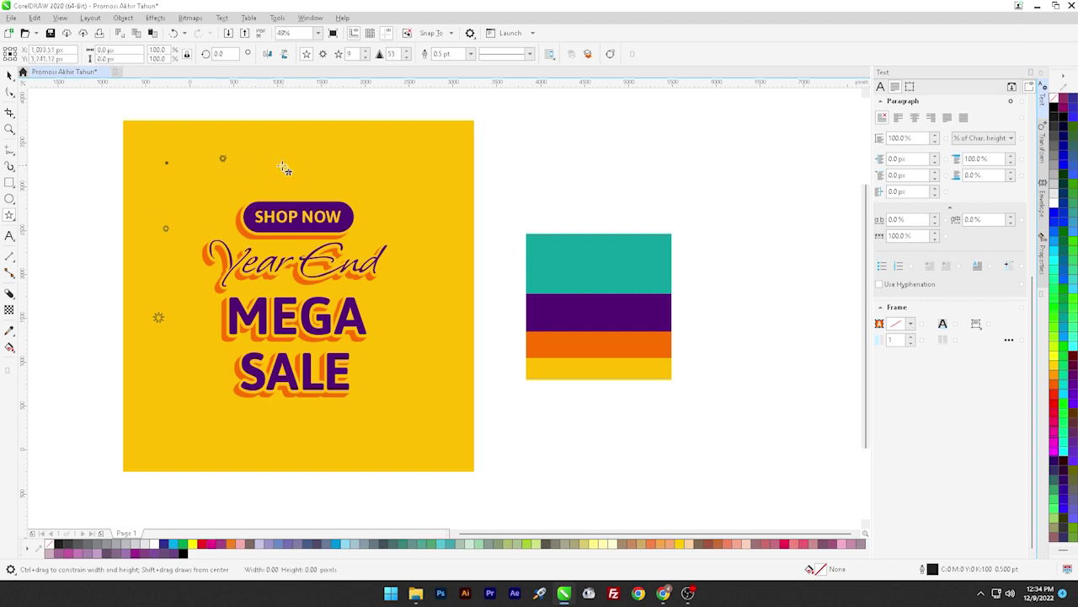
click(352, 155)
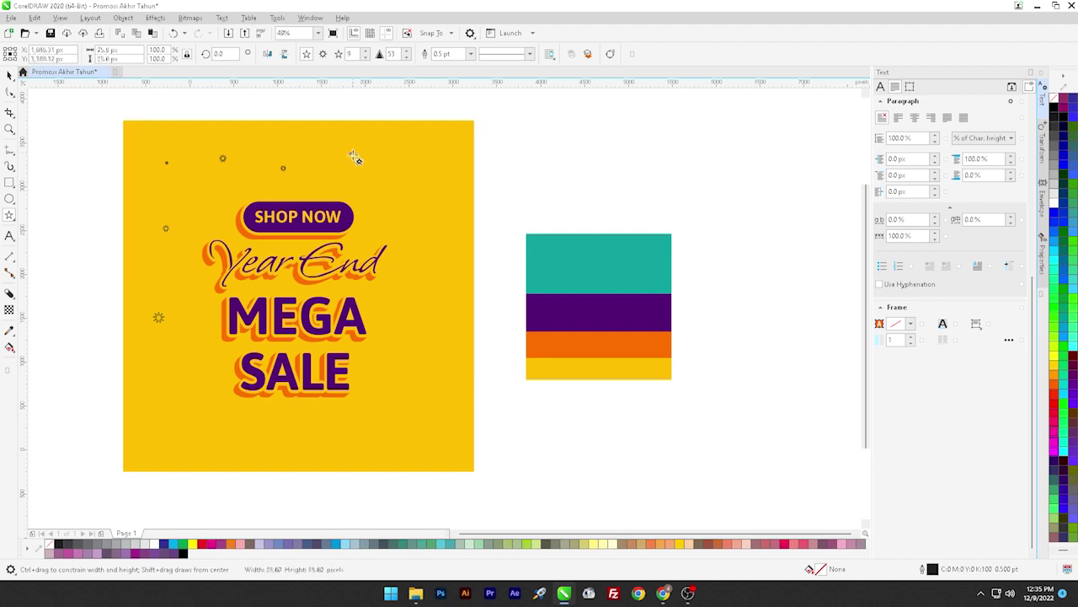
Add more small nine-pointed stars in varied sizes down the poster's right side, along its bottom edge and beside SALE
drag(417, 170, 428, 184)
click(416, 234)
drag(433, 291, 442, 300)
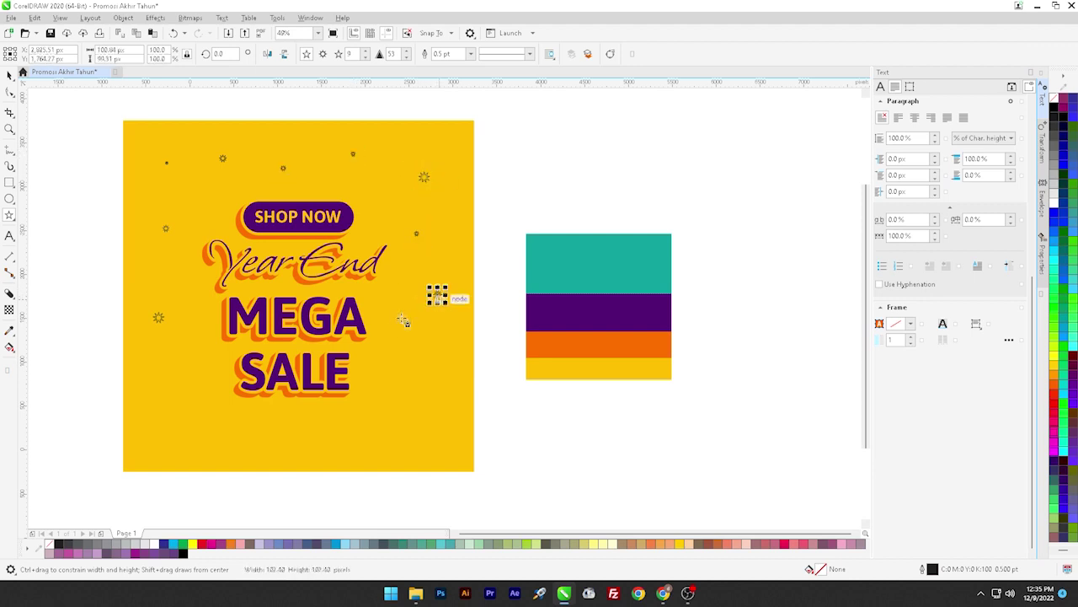
drag(397, 339, 407, 349)
drag(417, 427, 430, 441)
drag(309, 426, 328, 444)
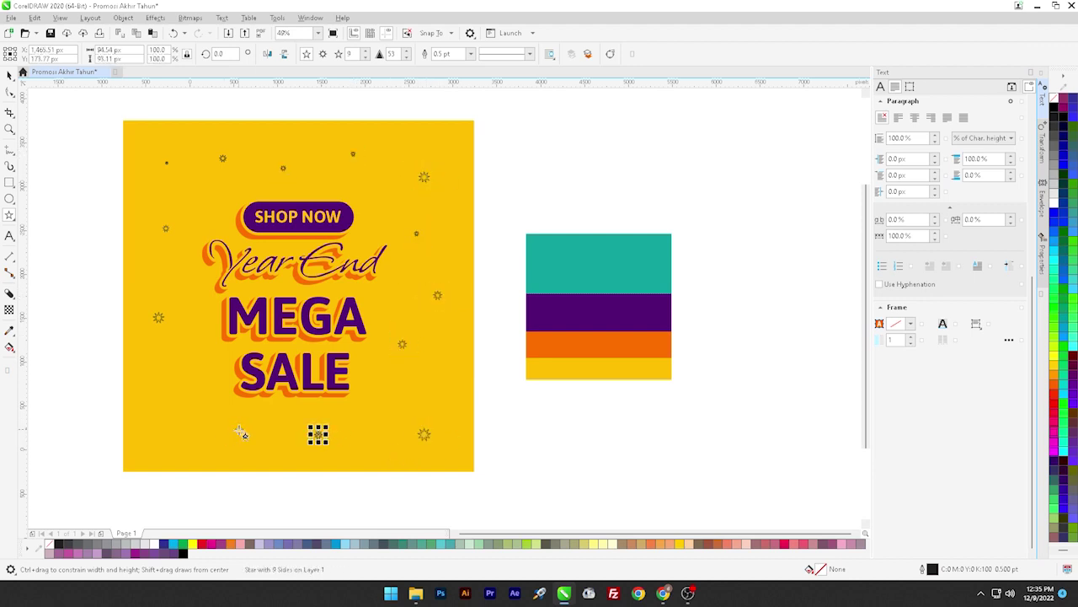
drag(210, 425, 229, 444)
drag(160, 394, 179, 413)
drag(204, 351, 213, 359)
Reposition the stars along the bottom edge and lower left so that they are spread more evenly around the headline
key(space)
click(311, 443)
drag(319, 435, 322, 434)
drag(220, 435, 235, 437)
drag(170, 403, 166, 427)
drag(235, 438, 245, 439)
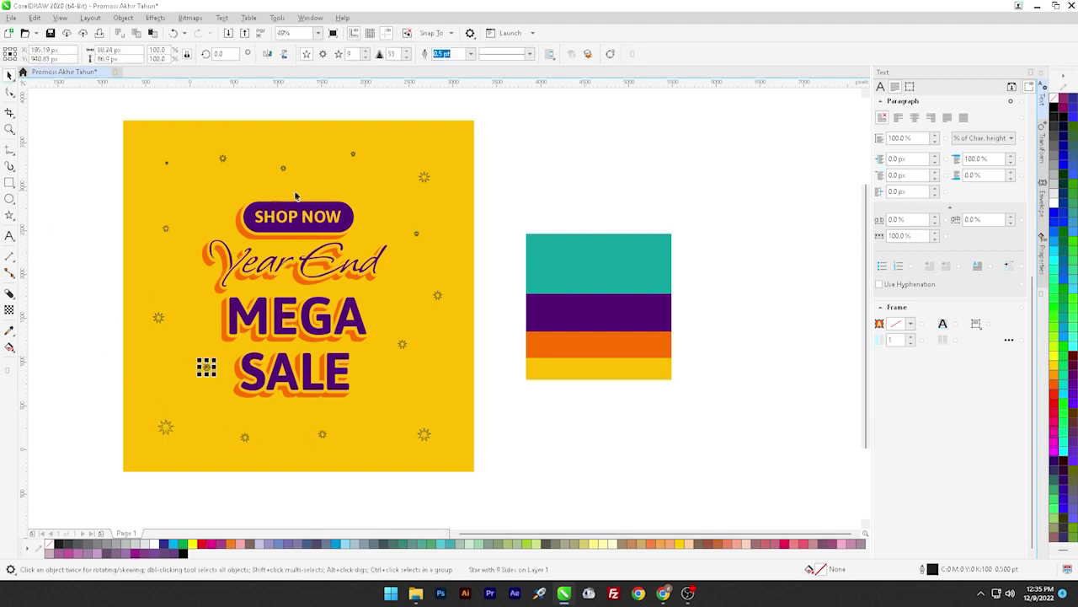
Shift the stars along the top edge and right side to even out their spacing, and deselect them
drag(166, 162, 155, 152)
drag(283, 168, 286, 177)
drag(353, 154, 355, 151)
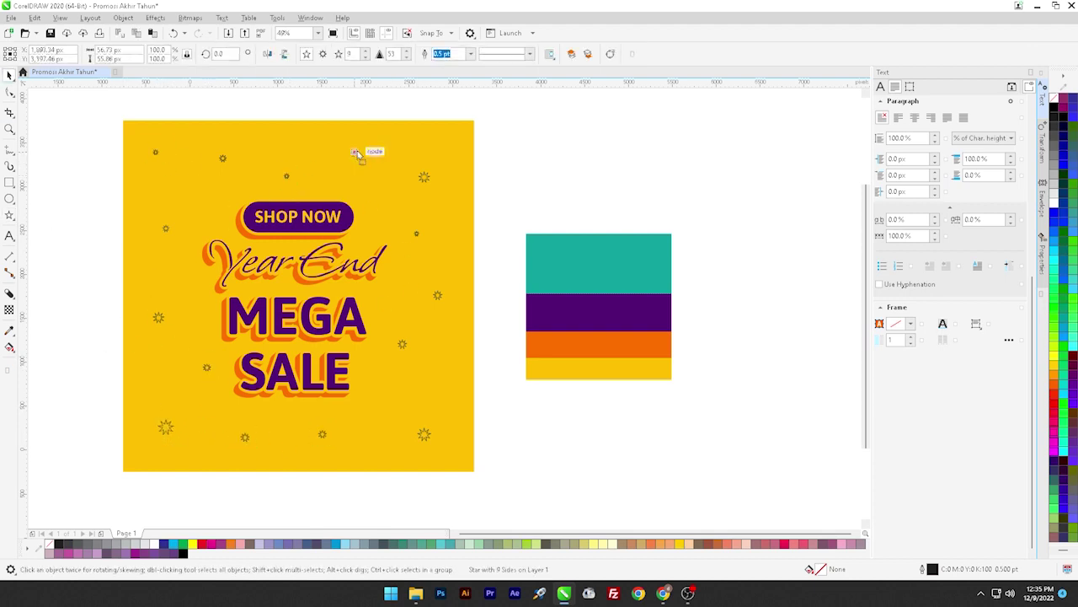
drag(423, 176, 434, 160)
click(418, 233)
drag(417, 234, 408, 228)
drag(402, 343, 407, 354)
click(576, 427)
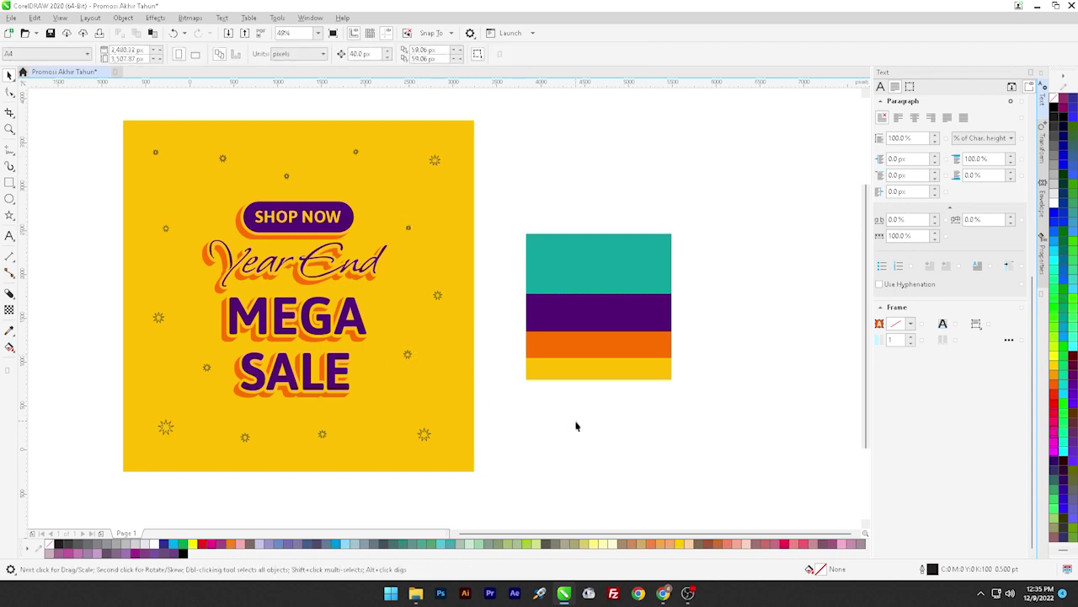
Sample the purple of the MEGA lettering and fill five stars spread around the poster with it
click(7, 332)
click(262, 318)
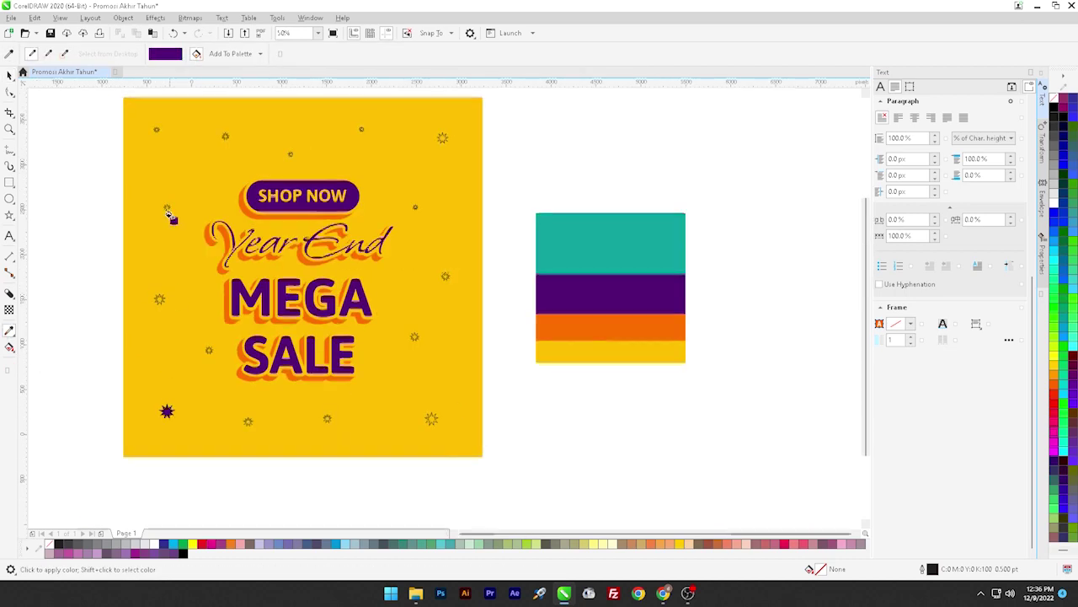
scroll(168, 212, up, 6)
click(408, 321)
scroll(405, 345, down, 2)
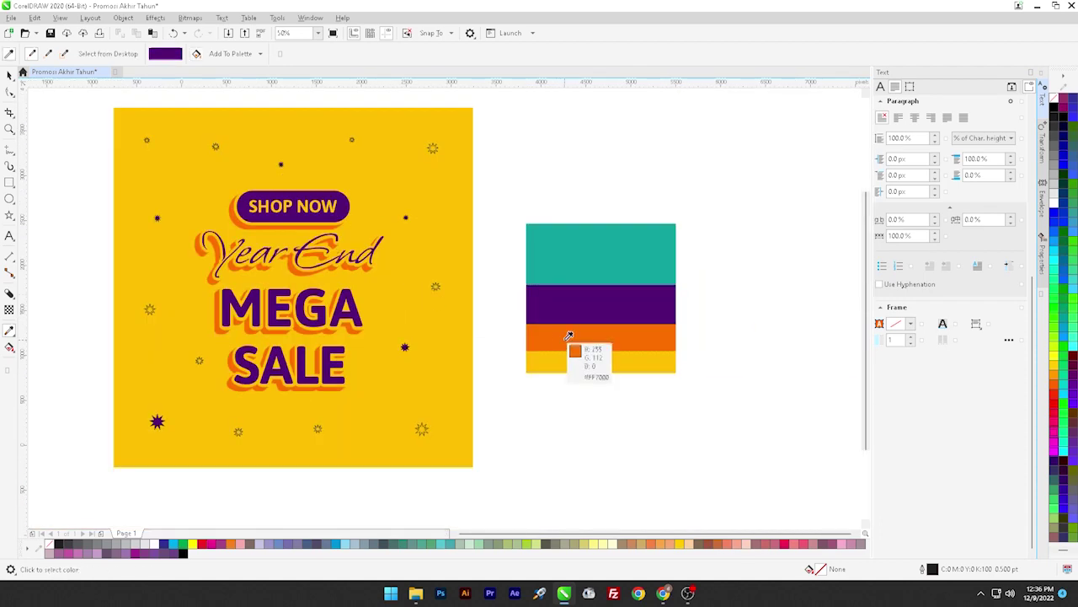
Sample the orange from the palette image and fill stars at the bottom, on the left side and along the top
shift+click(570, 337)
scroll(421, 431, up, 1)
click(422, 419)
click(54, 426)
scroll(75, 425, down, 1)
click(100, 393)
scroll(102, 215, up, 2)
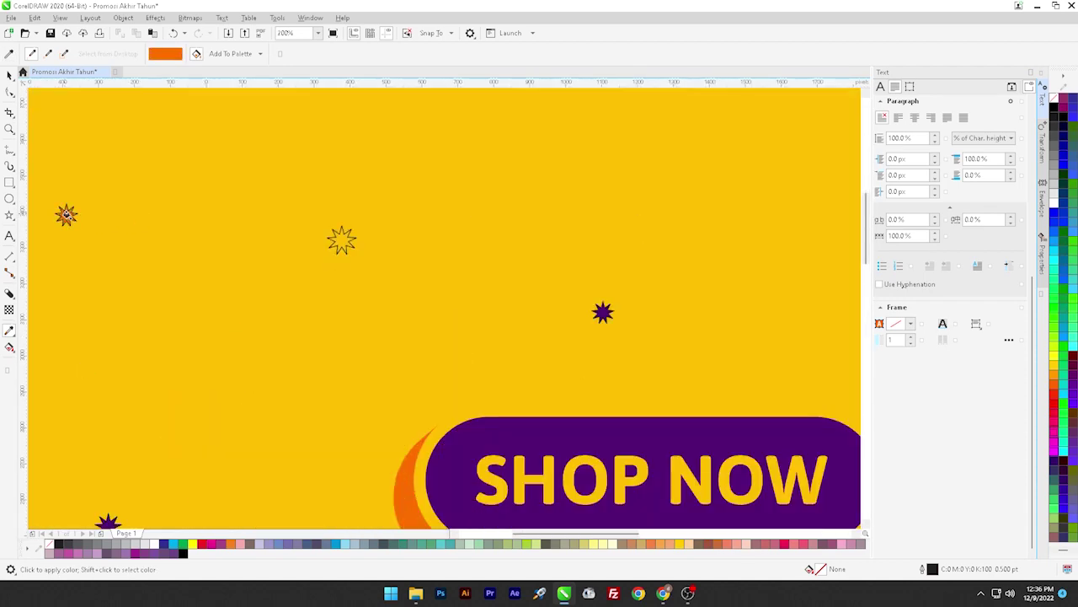
scroll(404, 239, down, 2)
scroll(405, 239, up, 2)
scroll(437, 392, down, 2)
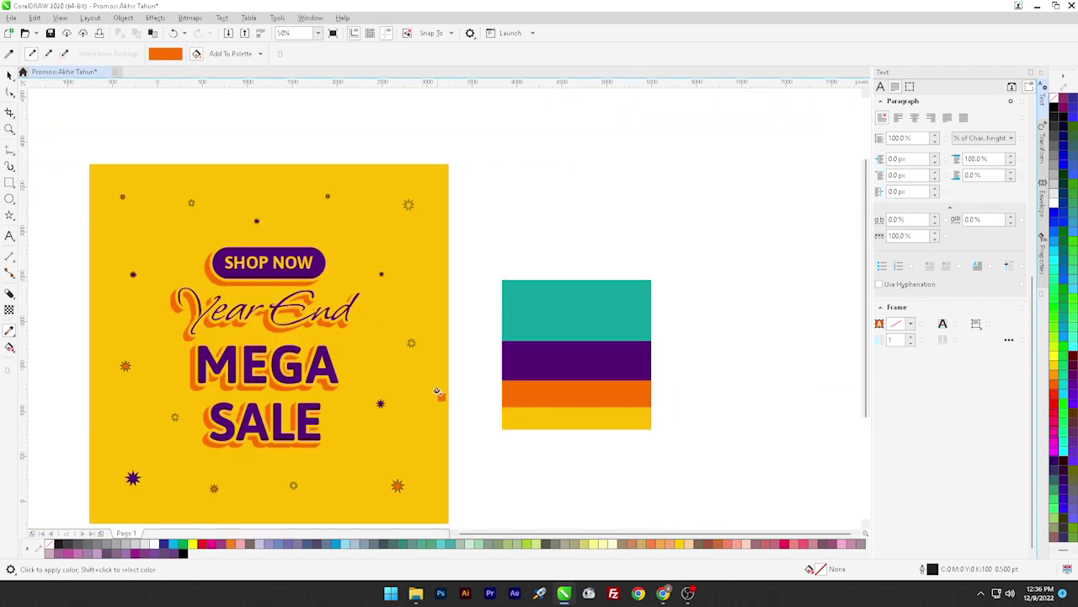
Sample the teal from the palette image and fill the remaining unfilled stars with it
shift+click(539, 326)
scroll(181, 202, up, 2)
click(225, 202)
scroll(272, 201, down, 3)
scroll(552, 337, up, 2)
click(431, 349)
scroll(432, 350, down, 1)
scroll(594, 427, up, 1)
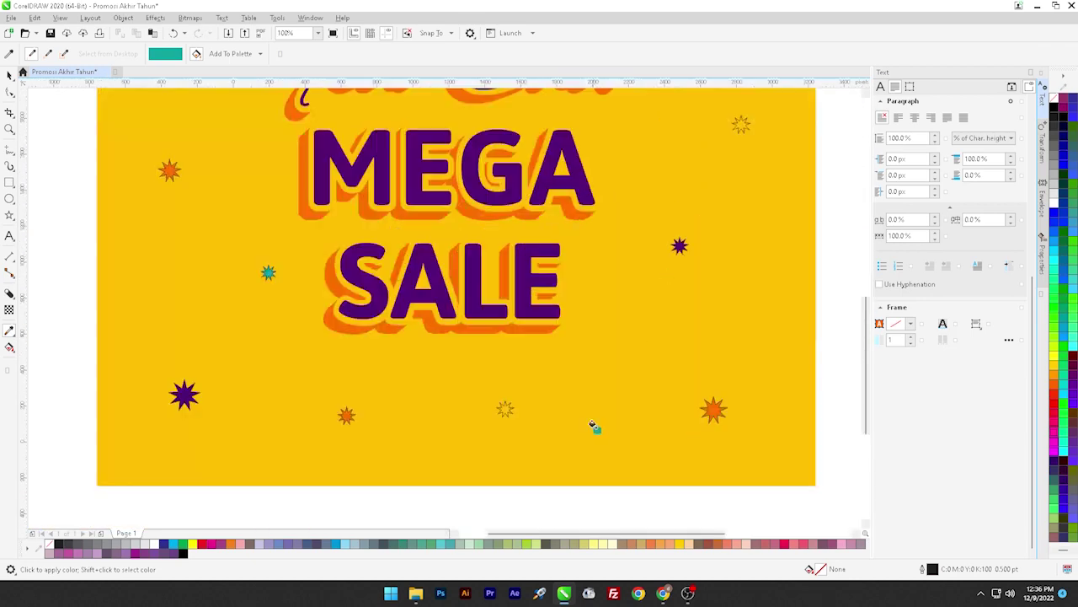
scroll(526, 418, up, 2)
scroll(482, 396, down, 3)
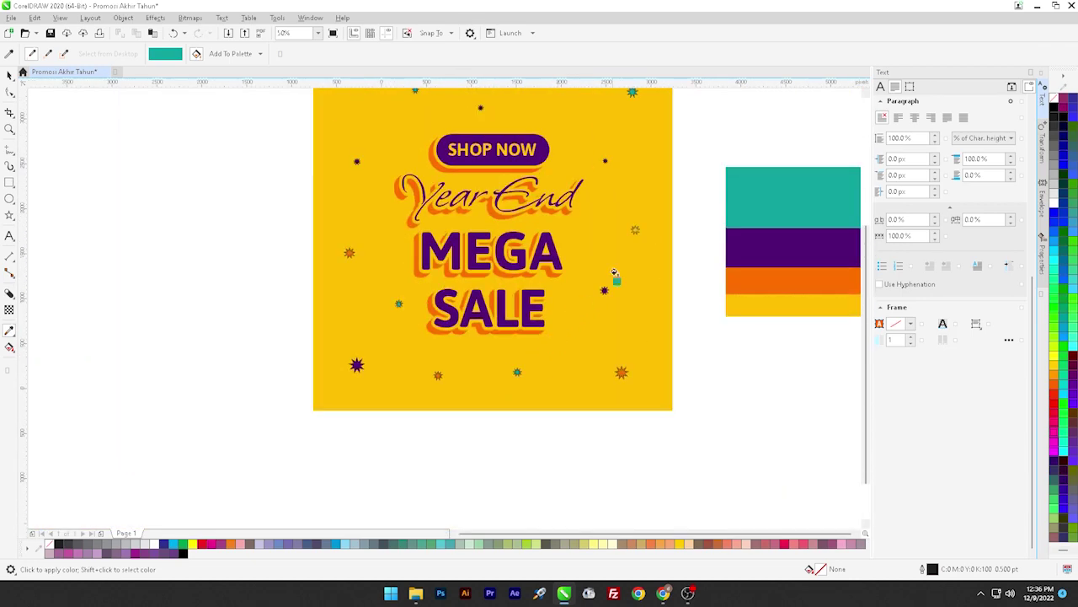
scroll(631, 236, up, 3)
click(615, 247)
scroll(615, 247, down, 3)
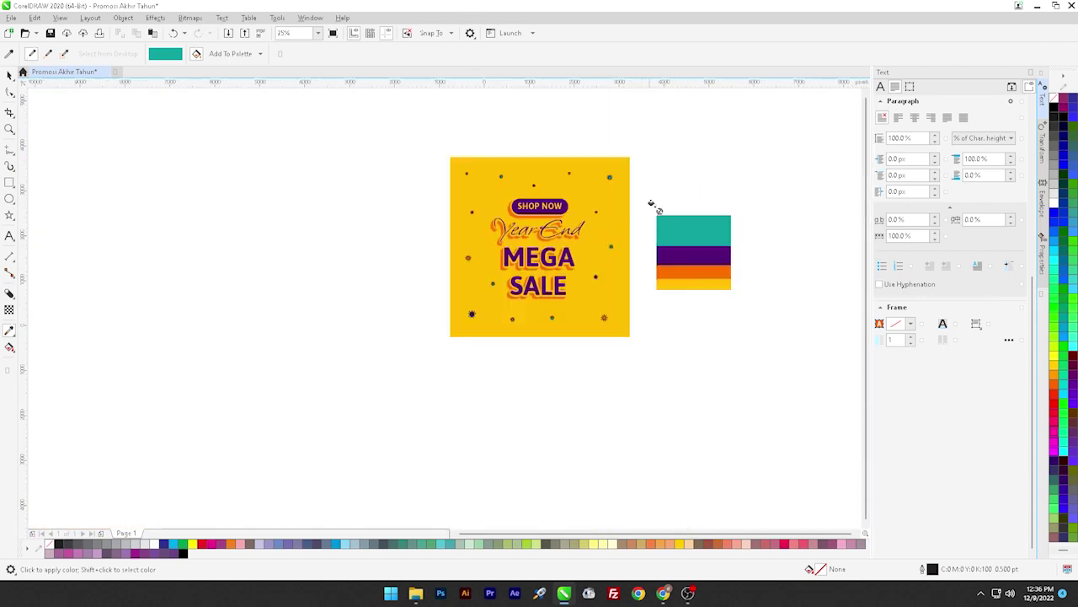
Remove the outlines from the stars along the poster's left side and bottom edge
key(space)
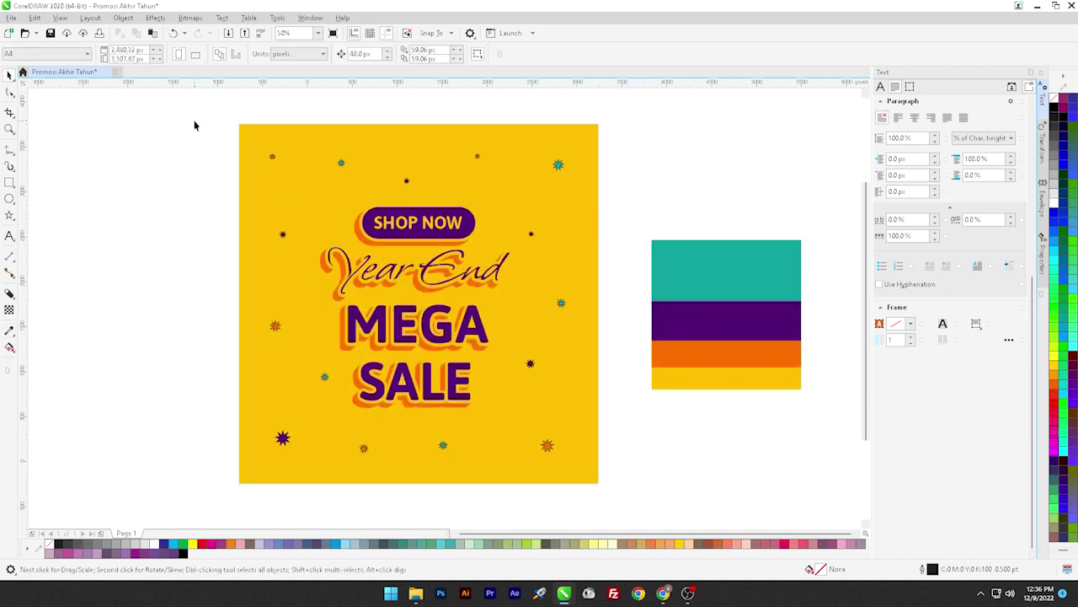
drag(336, 476, 335, 476)
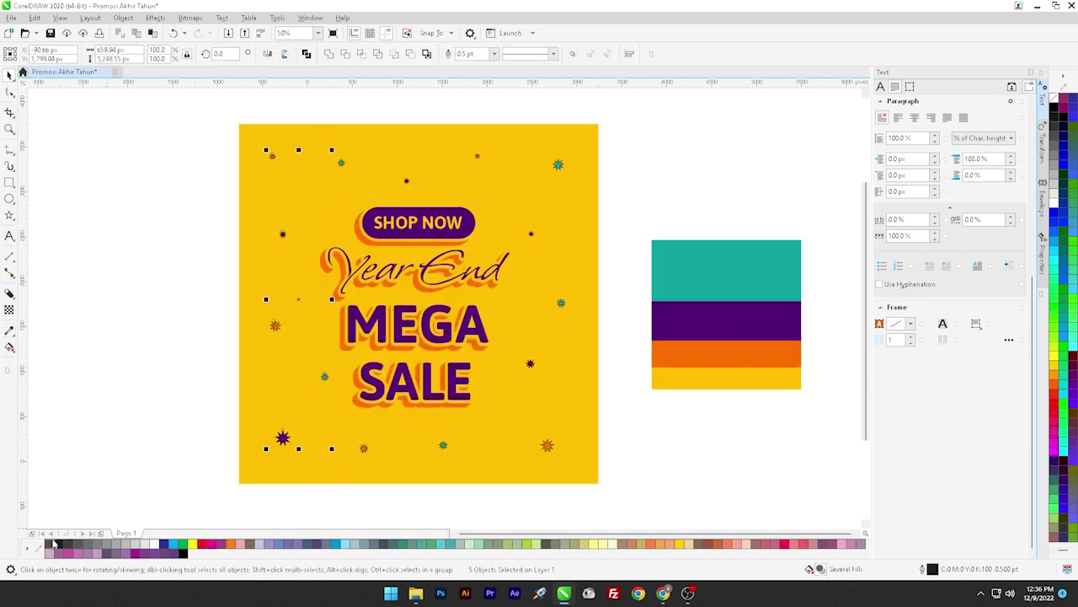
click(93, 473)
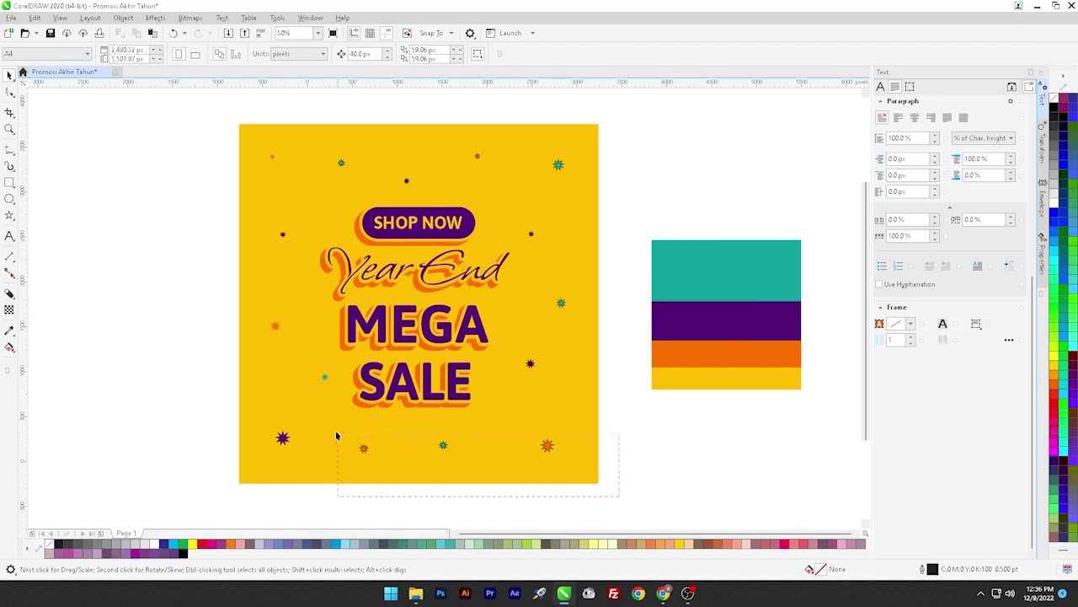
drag(335, 435, 335, 435)
right_click(50, 547)
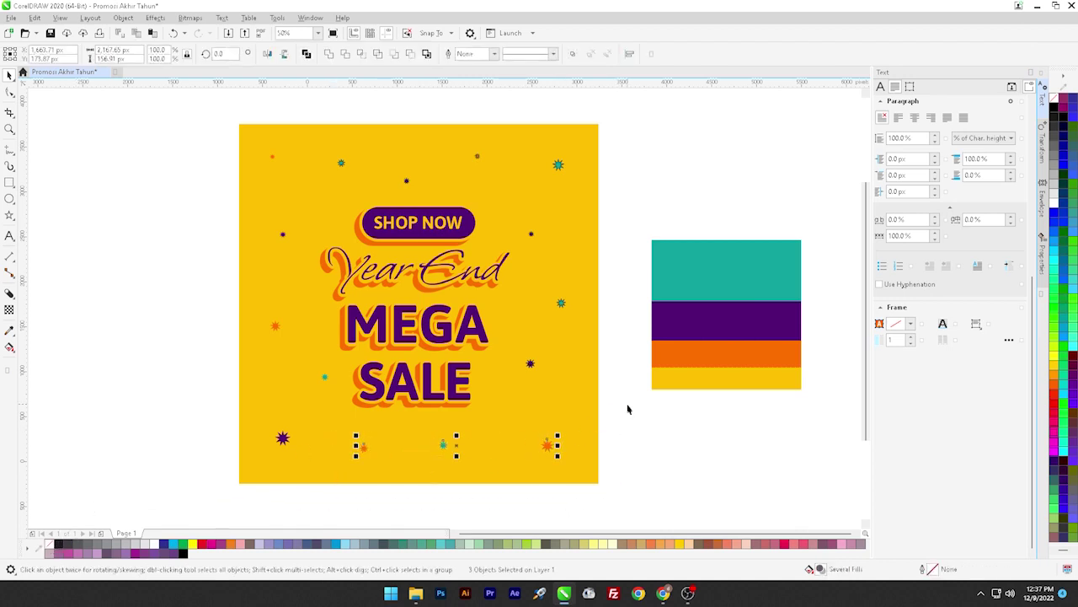
Remove the outlines from the stars on the right side and top, and move the palette image farther from the poster
drag(463, 135, 465, 136)
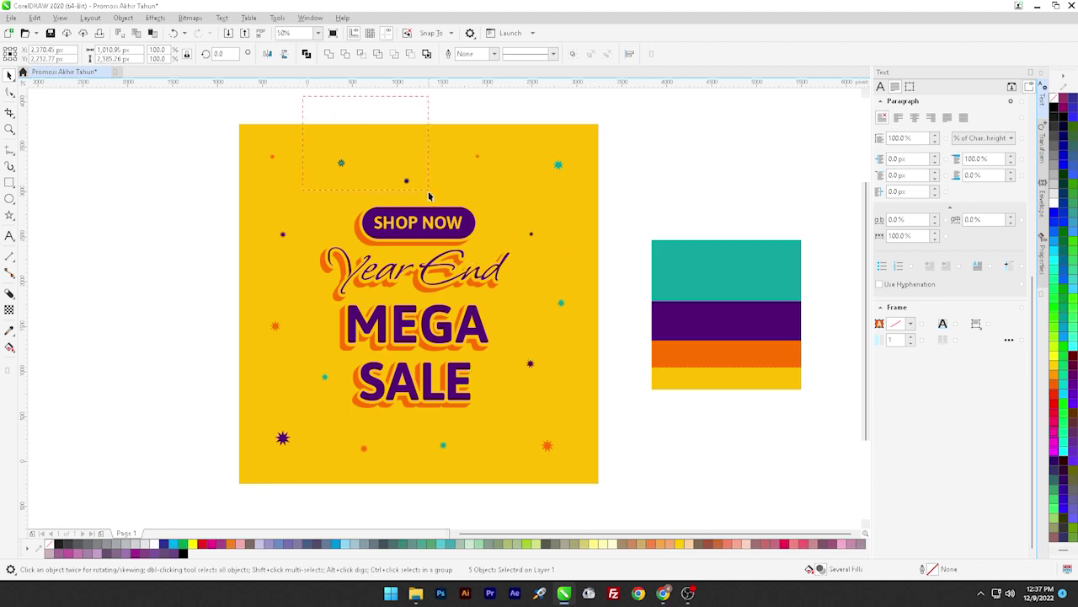
drag(428, 193, 429, 194)
right_click(49, 545)
click(132, 440)
drag(703, 285, 743, 291)
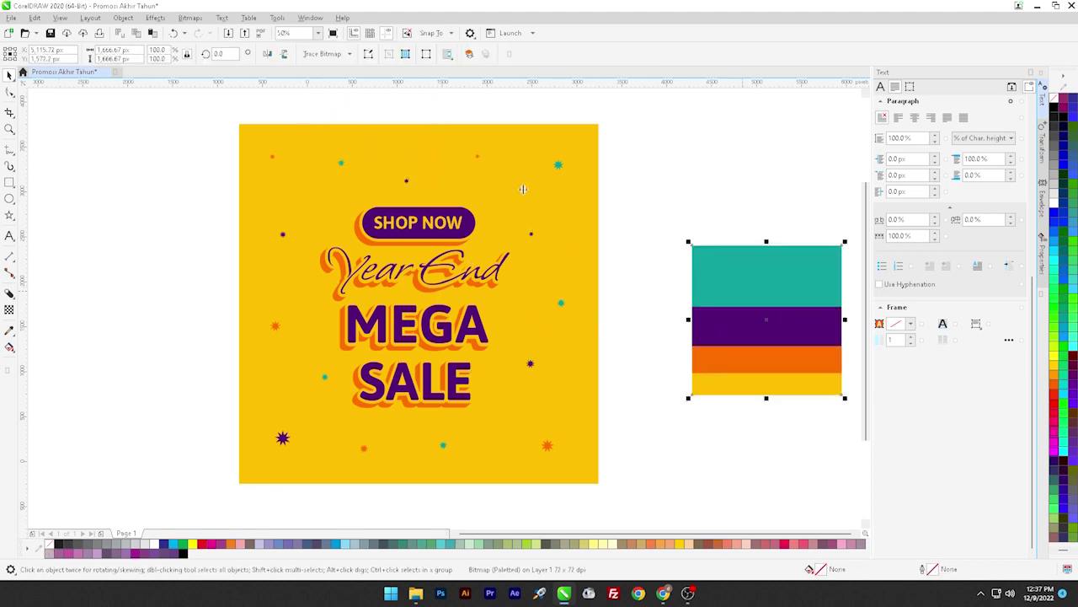
Enlarge the teal star near the poster's upper left, above the SHOP NOW button
scroll(298, 207, up, 3)
click(274, 211)
scroll(207, 245, up, 3)
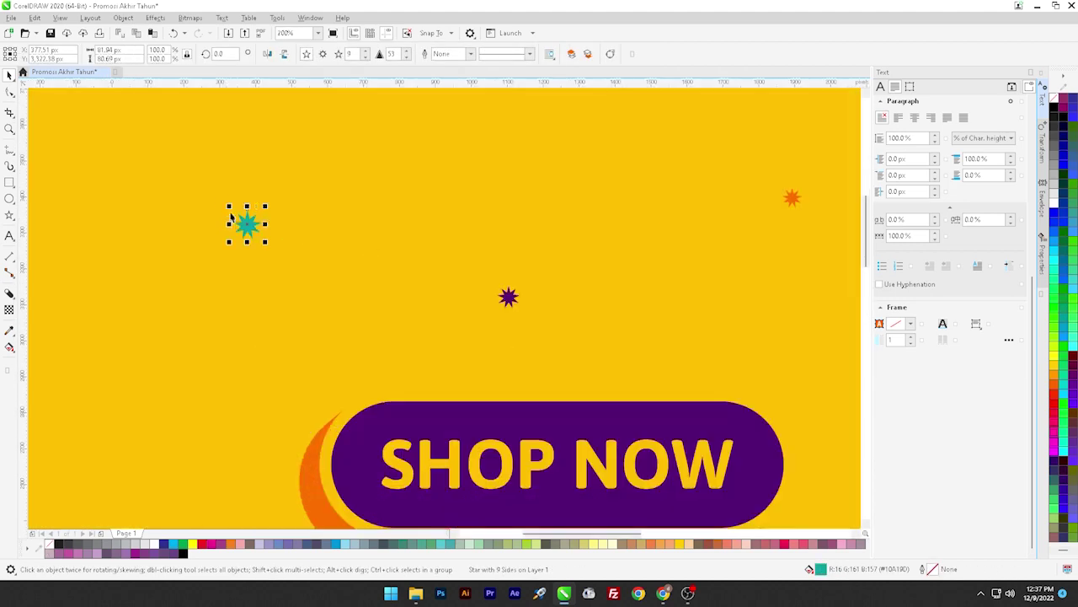
scroll(221, 202, down, 4)
click(308, 204)
scroll(330, 209, up, 4)
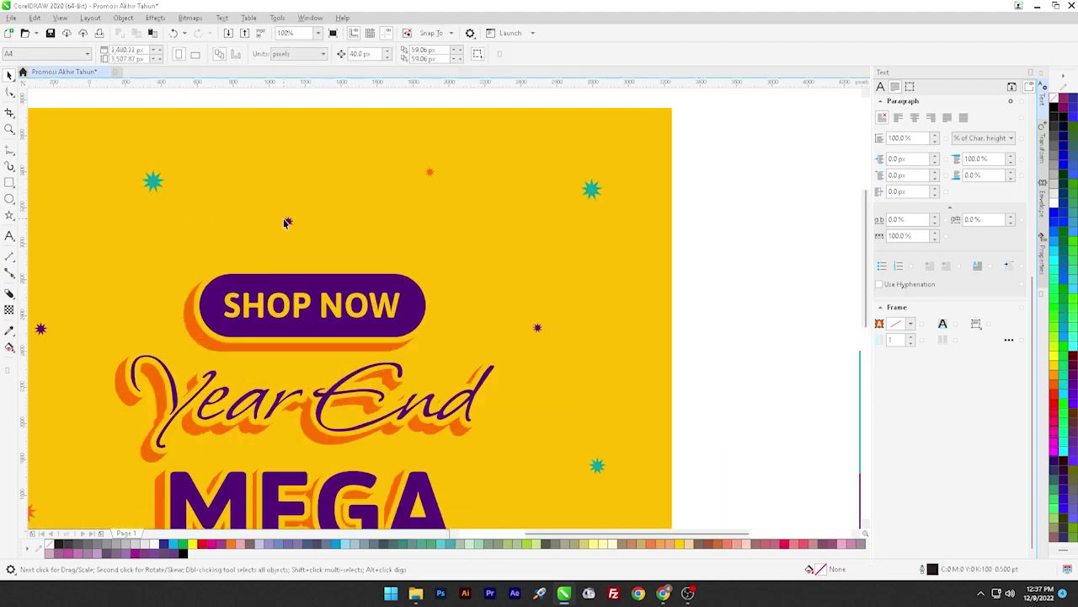
Enlarge the small orange star at the upper right to about 80 px wide and the purple star below it to about 88 px
click(401, 158)
scroll(372, 180, down, 4)
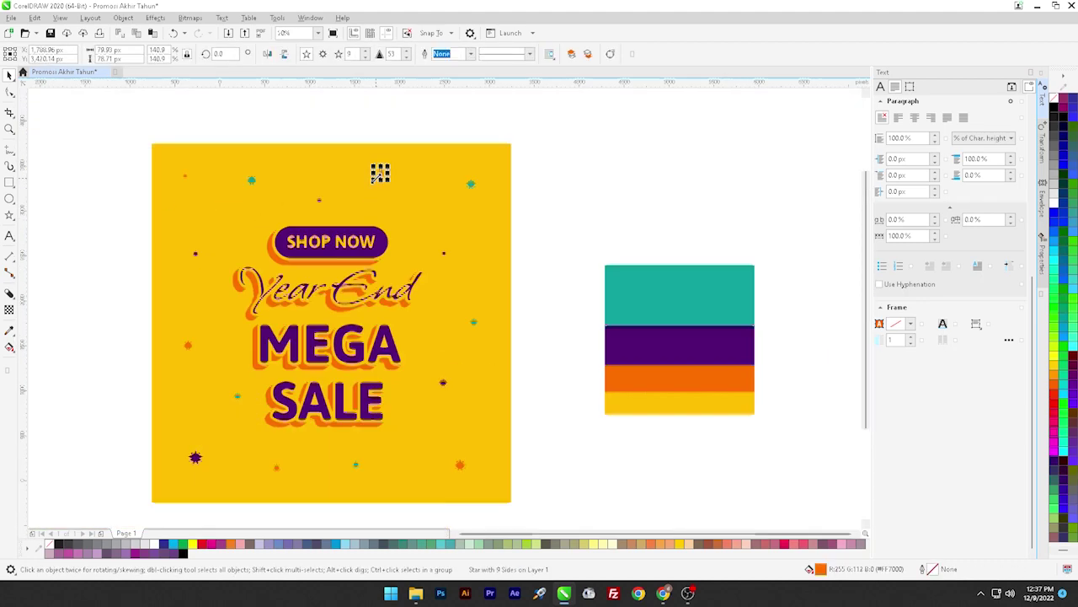
click(382, 171)
scroll(381, 173, up, 4)
scroll(426, 220, down, 4)
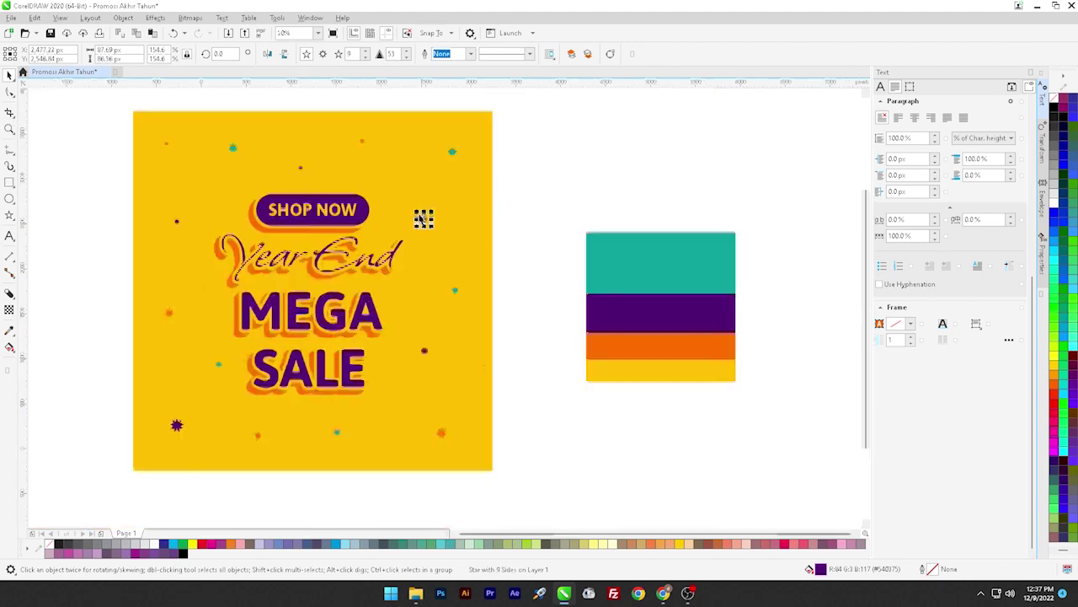
click(424, 217)
scroll(400, 275, down, 1)
scroll(336, 371, up, 1)
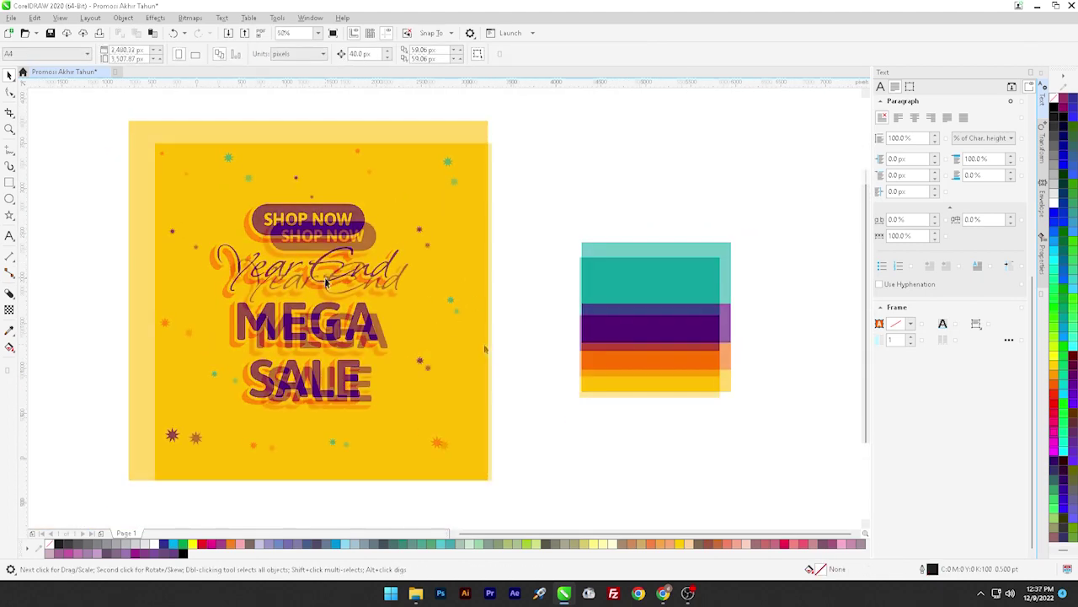
Delete the colour palette image beside the poster and centre the finished poster in the view
click(605, 342)
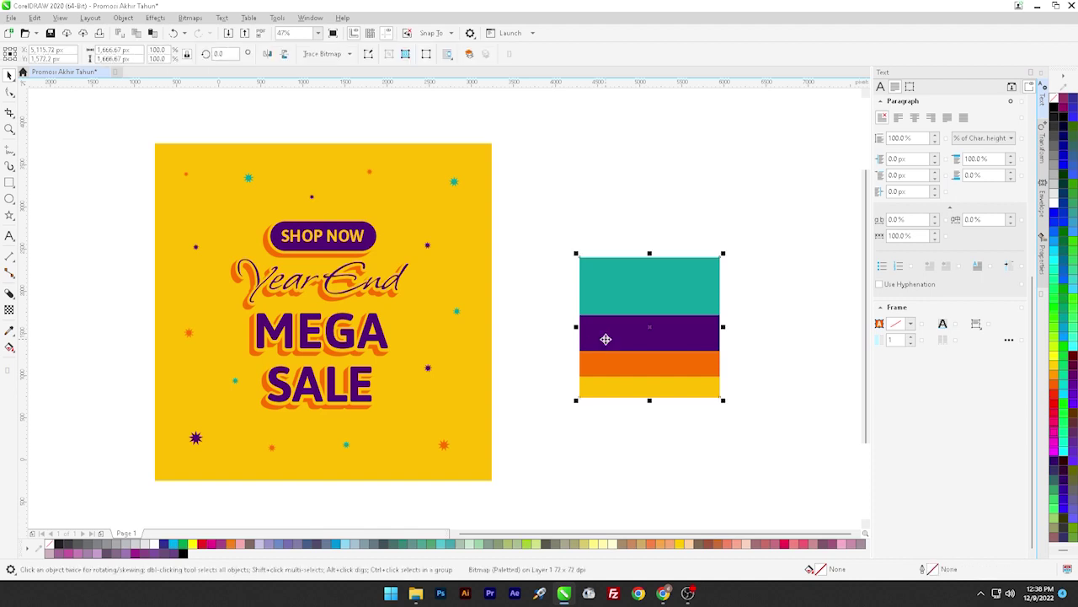
key(Delete)
click(858, 535)
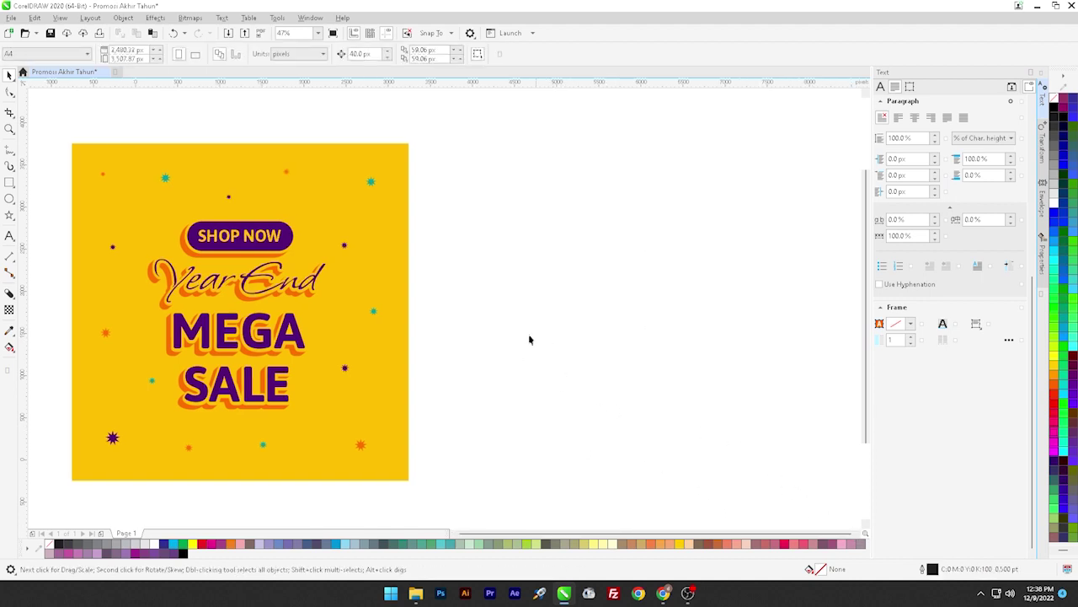
click(453, 535)
click(453, 534)
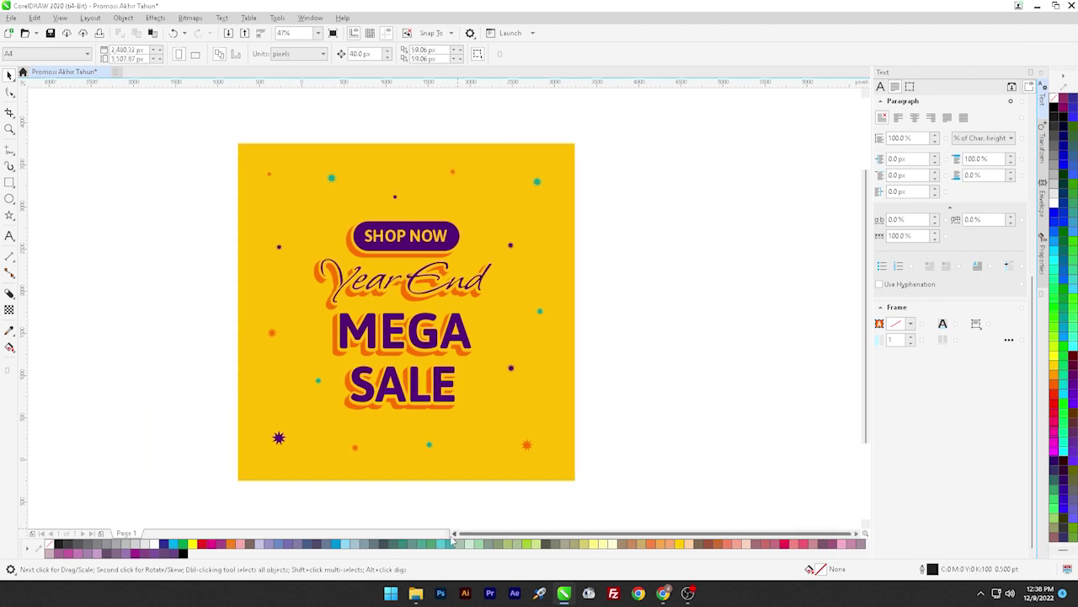